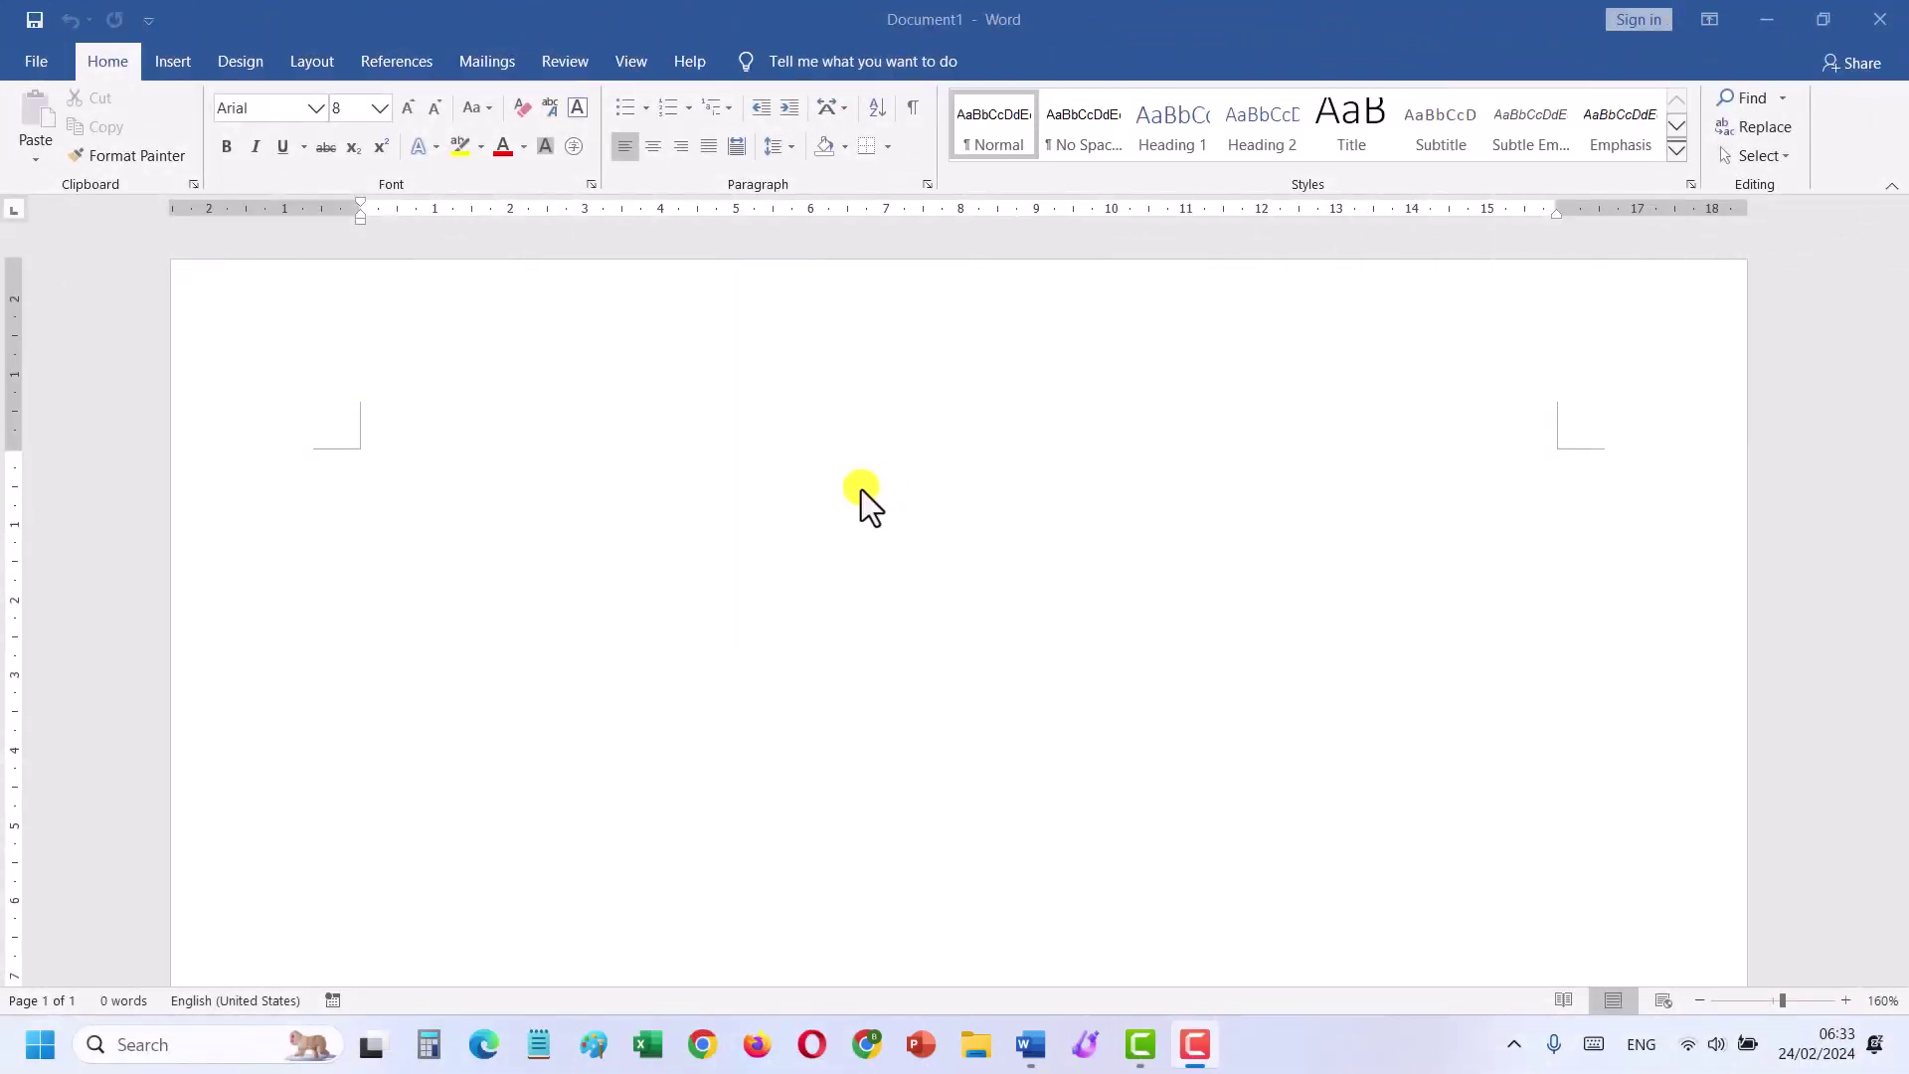
Step: Insert a WordArt box in the 'Fill: Black, Text color 1; Shadow' style
click(167, 55)
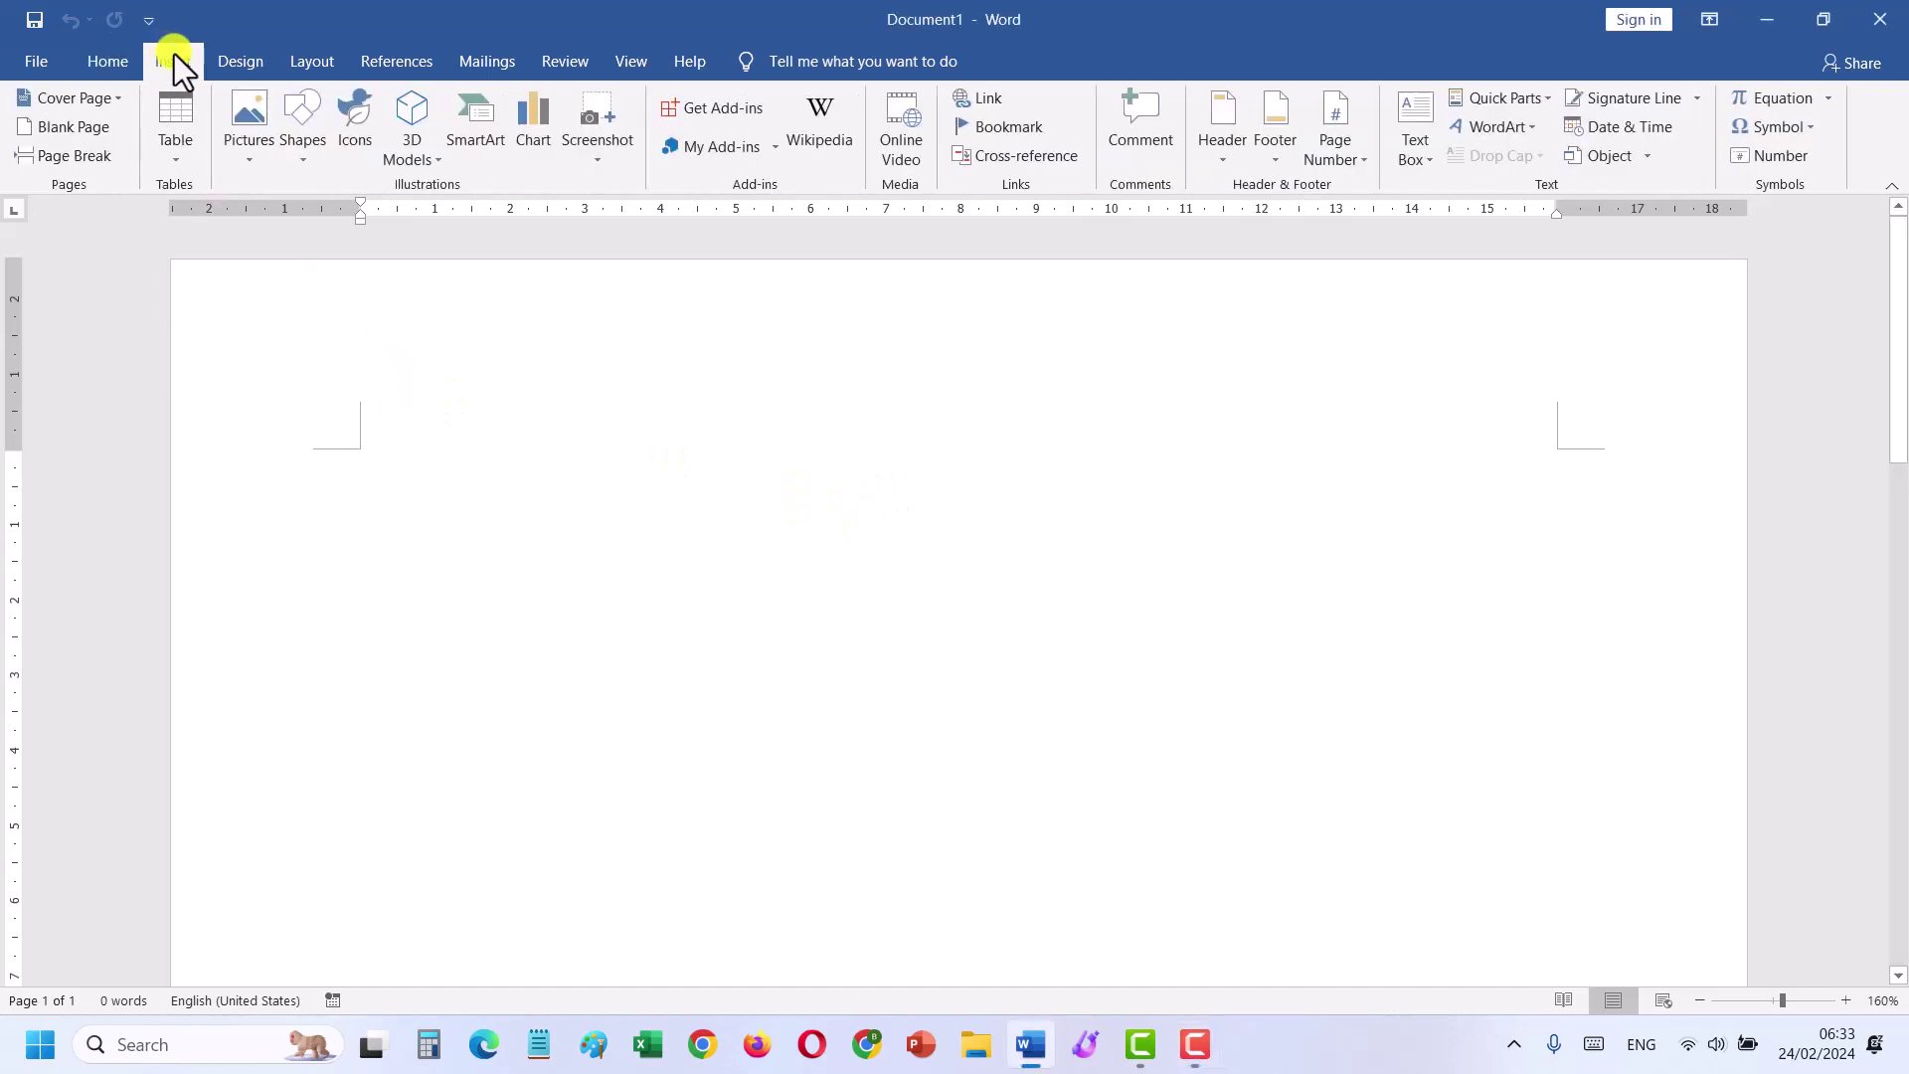
click(1518, 130)
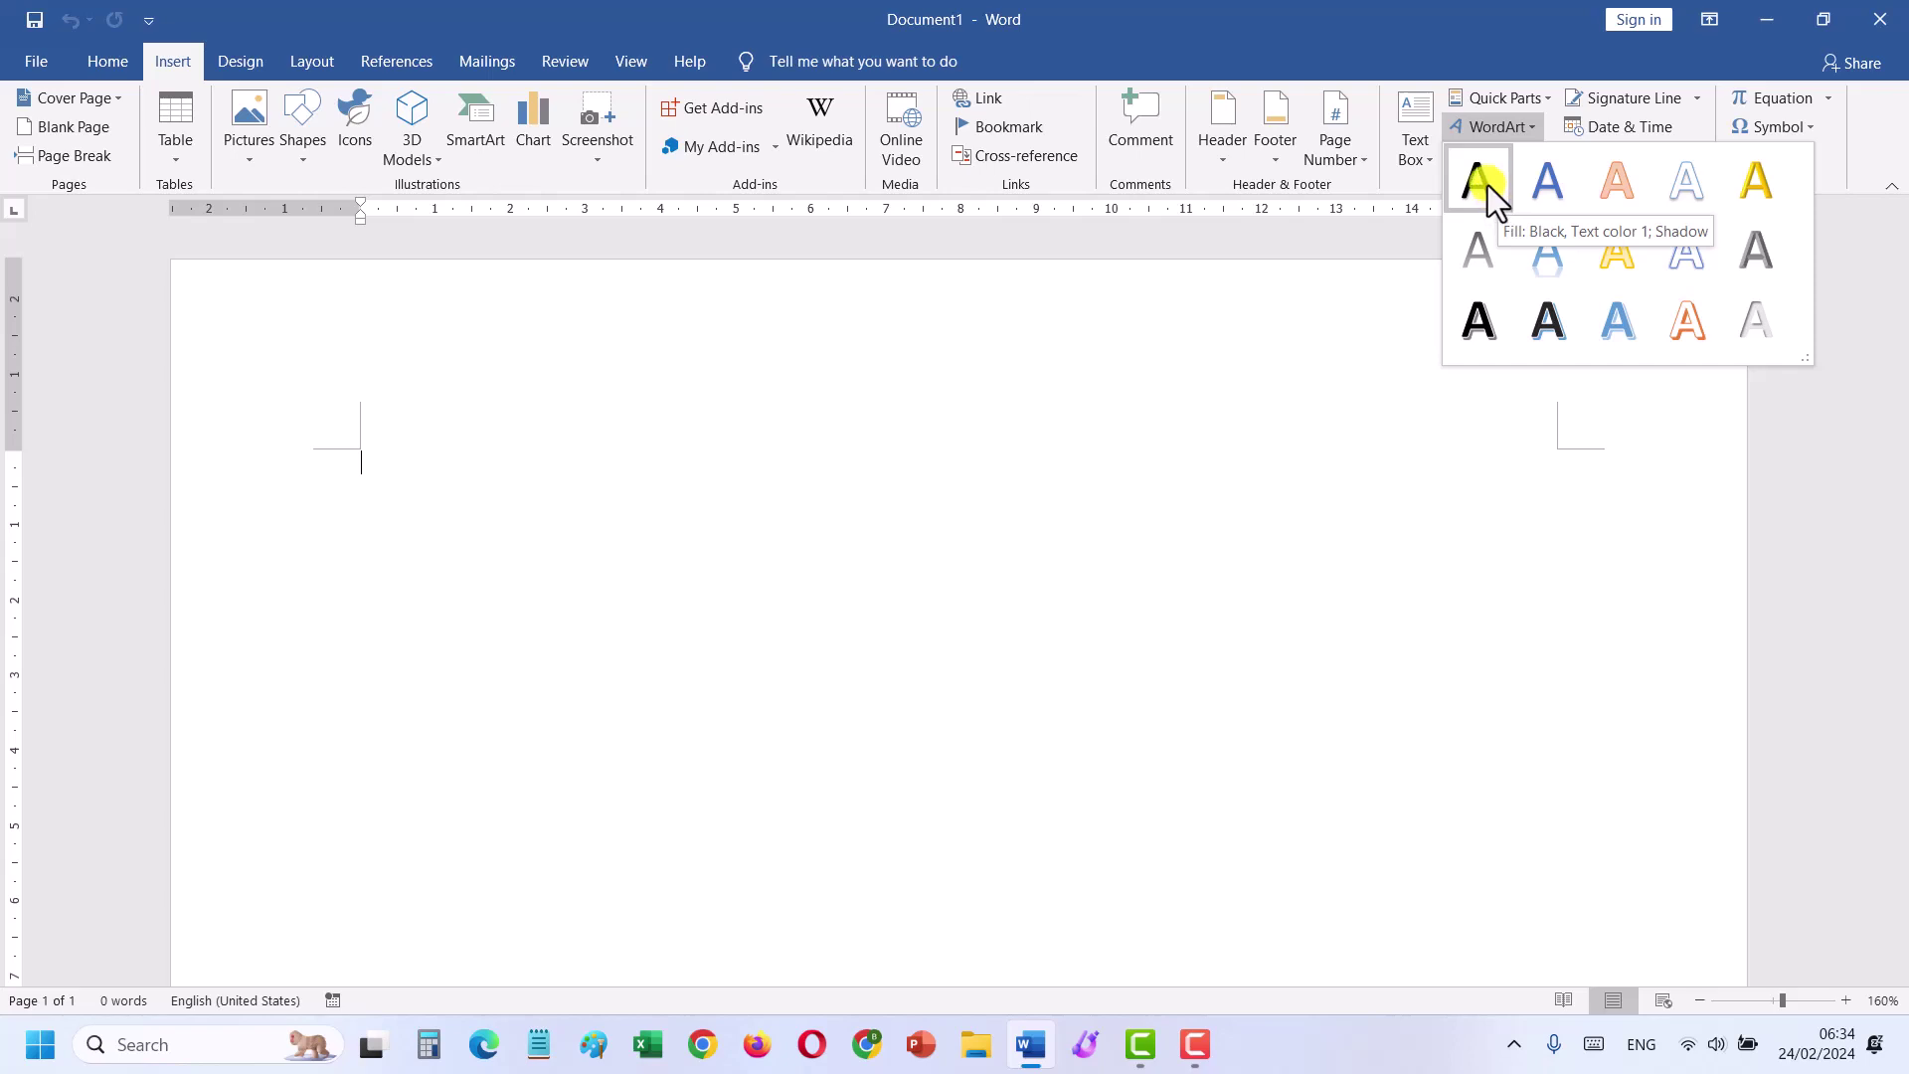
click(1487, 185)
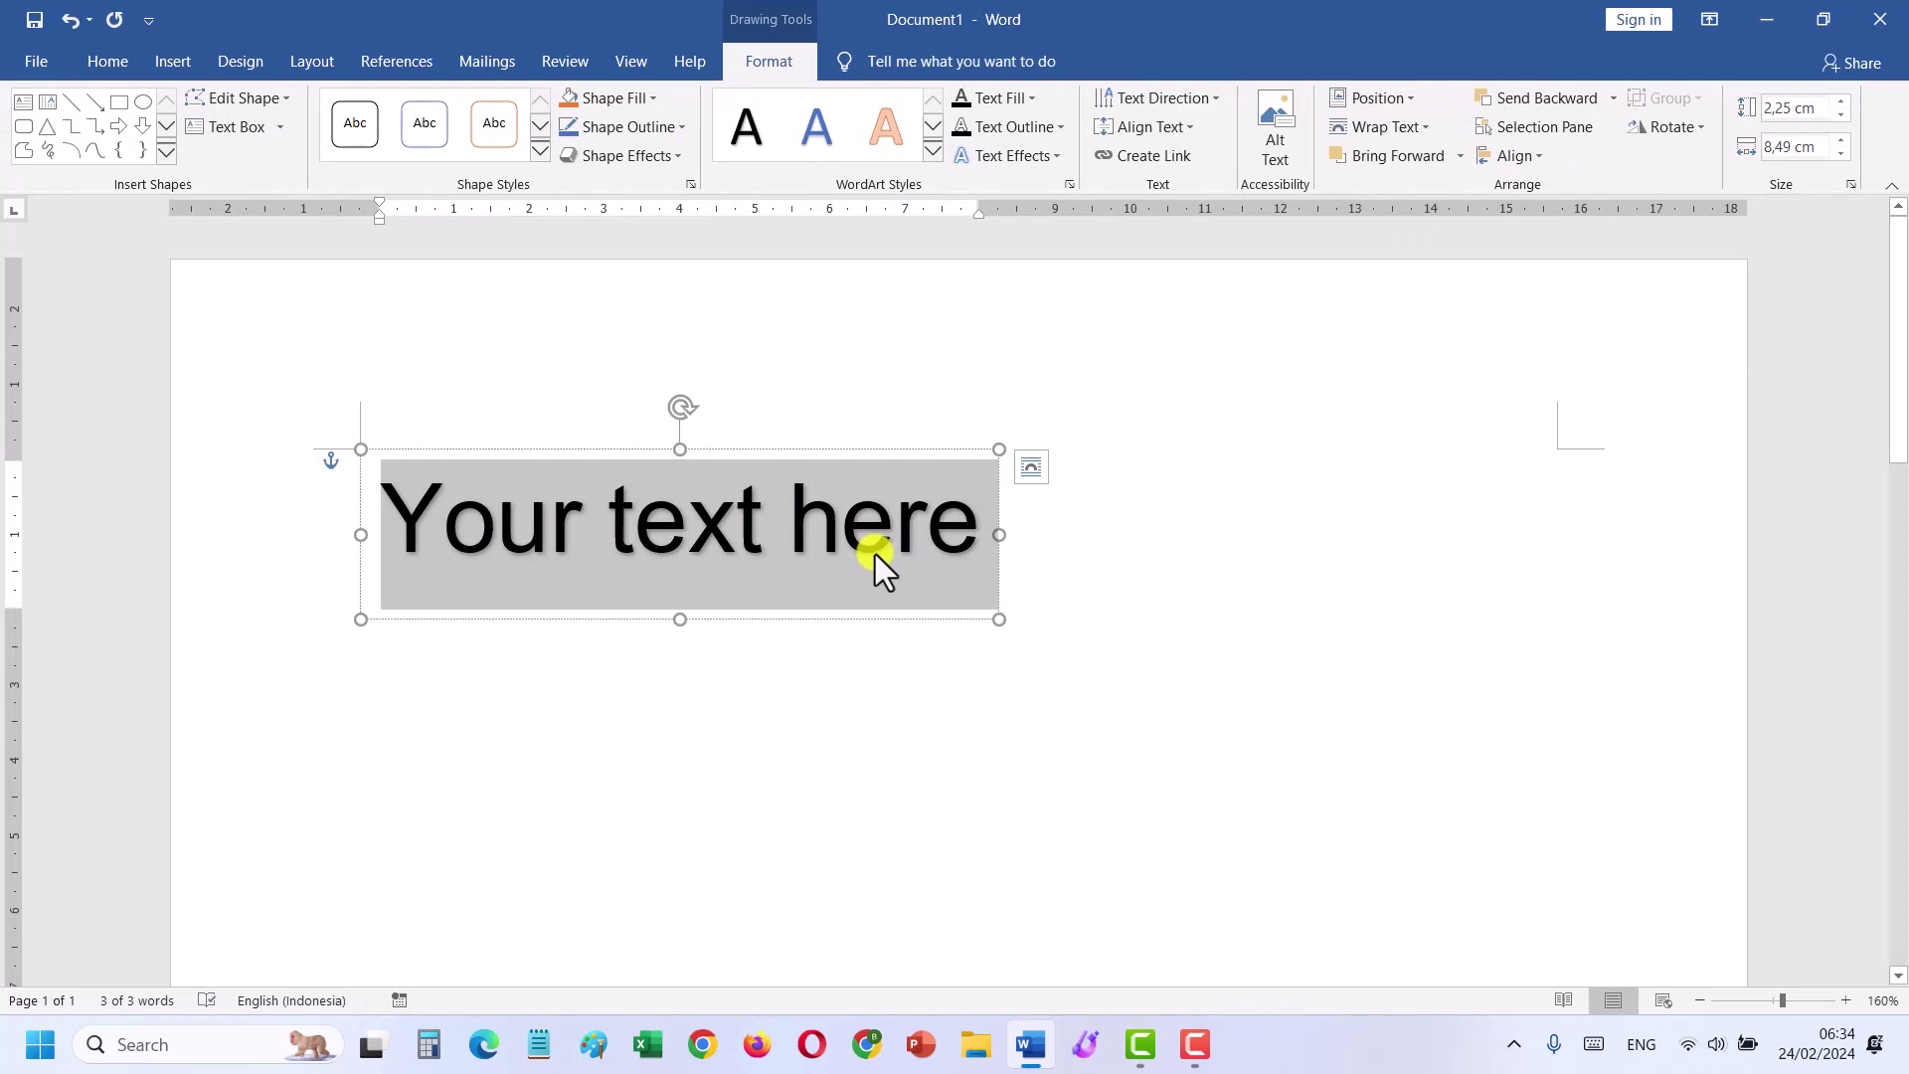
Step: Replace the placeholder with 'Tutorial Microsoft Word, Excel dan Powerpoint'
key(BackSpace)
text(Tu)
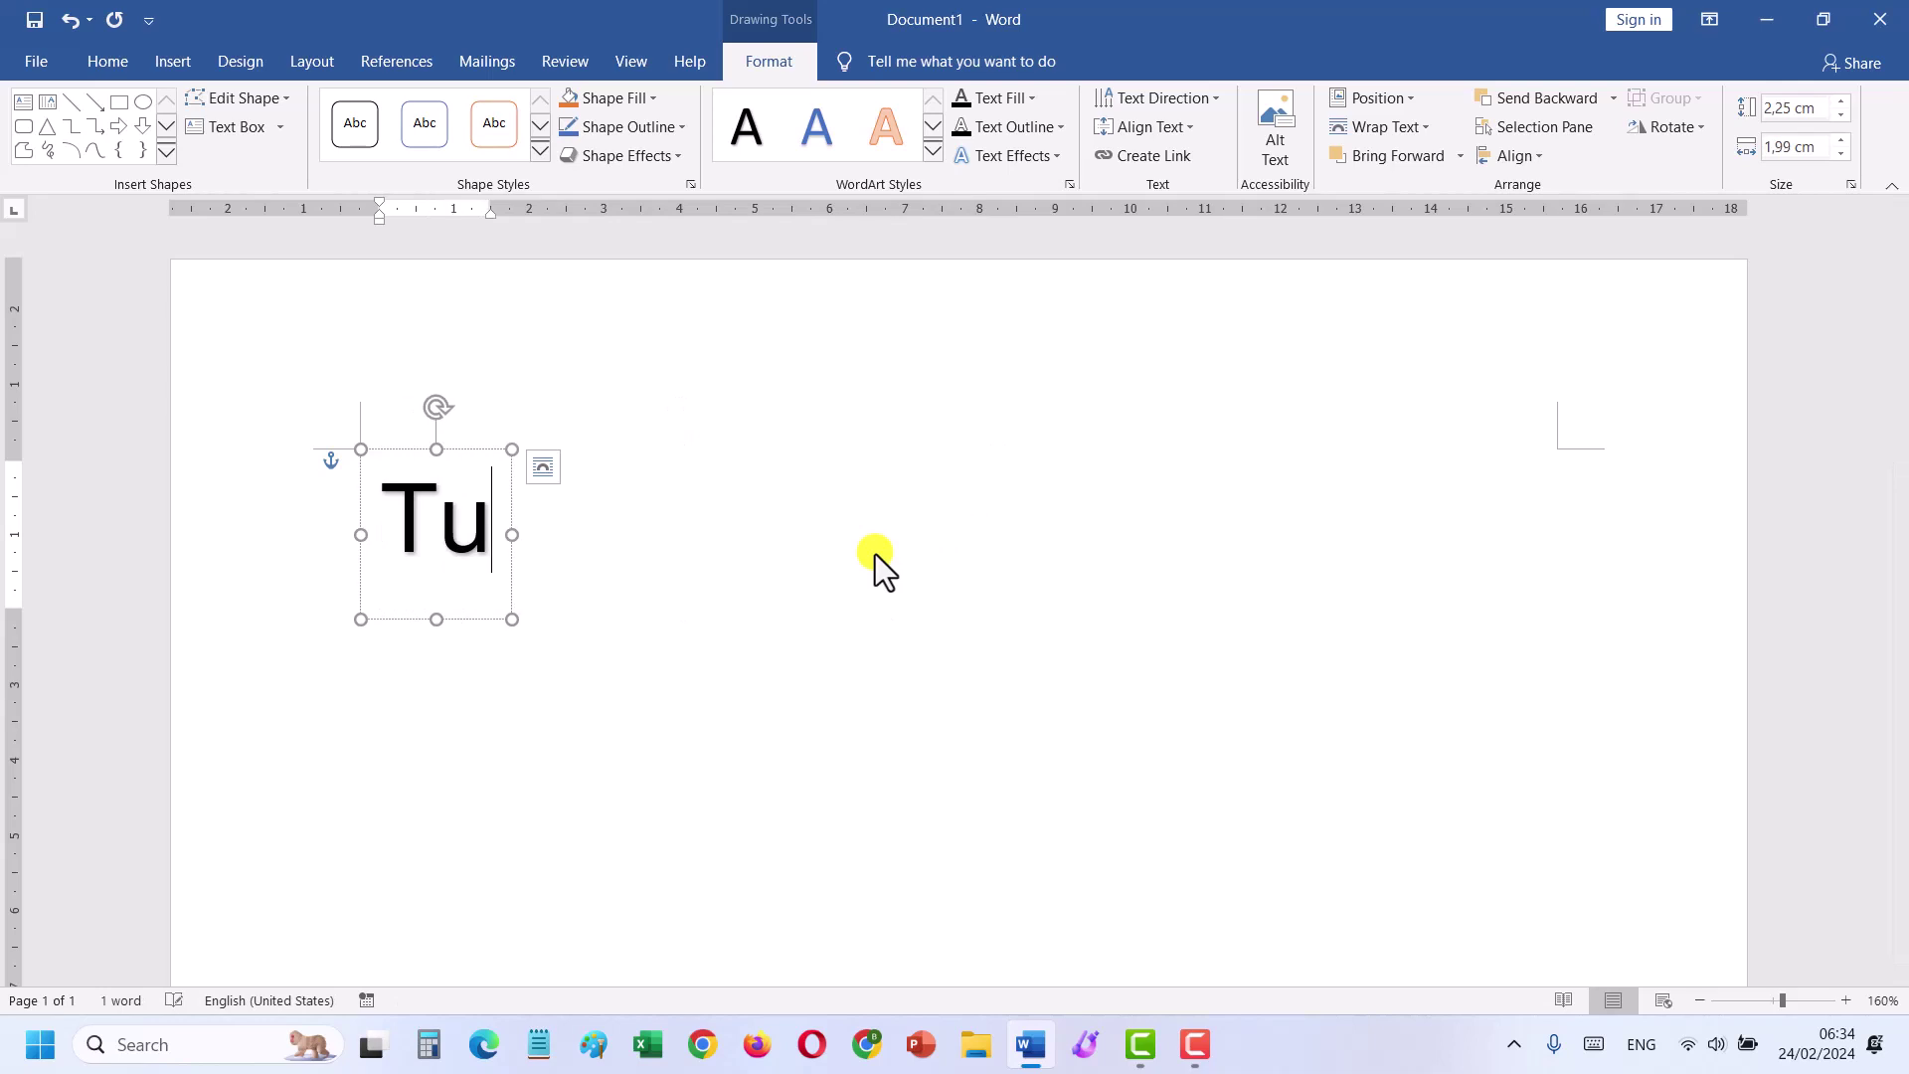
text(torial )
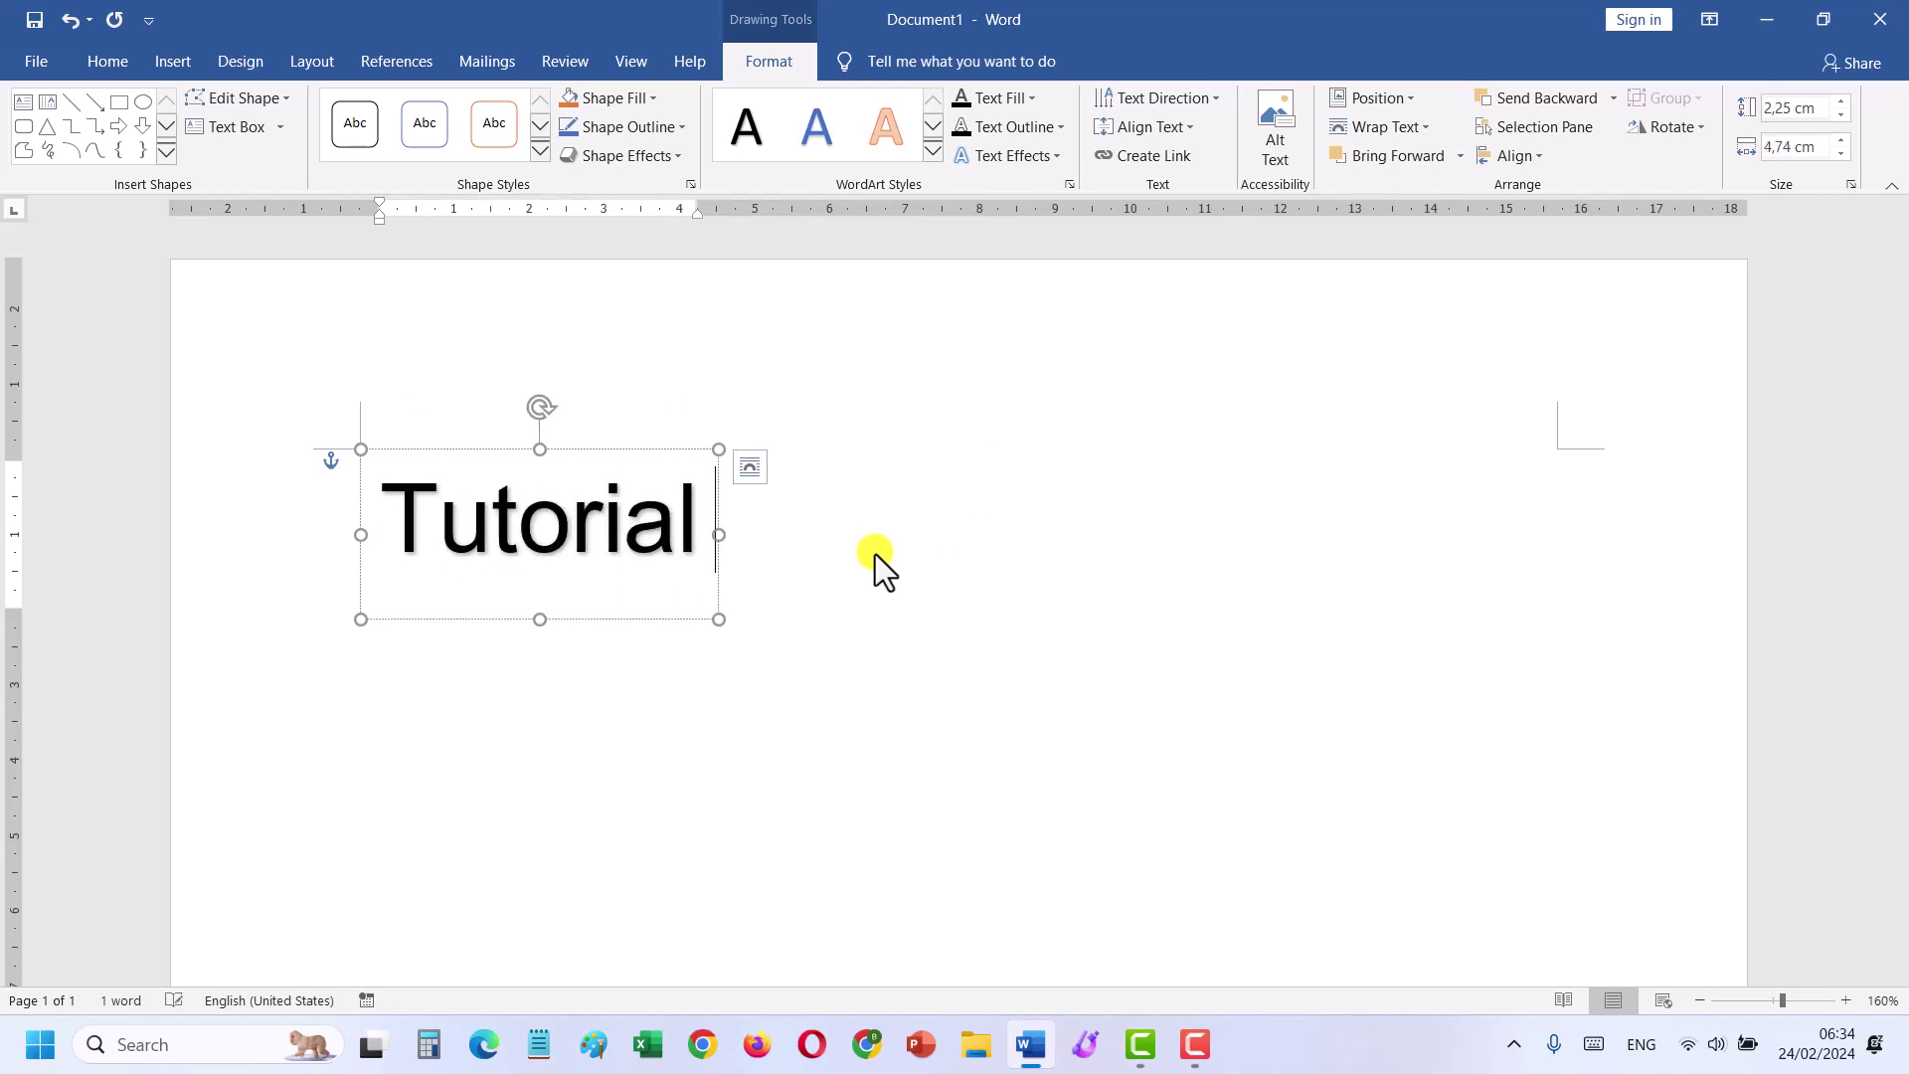
text(Microsoft )
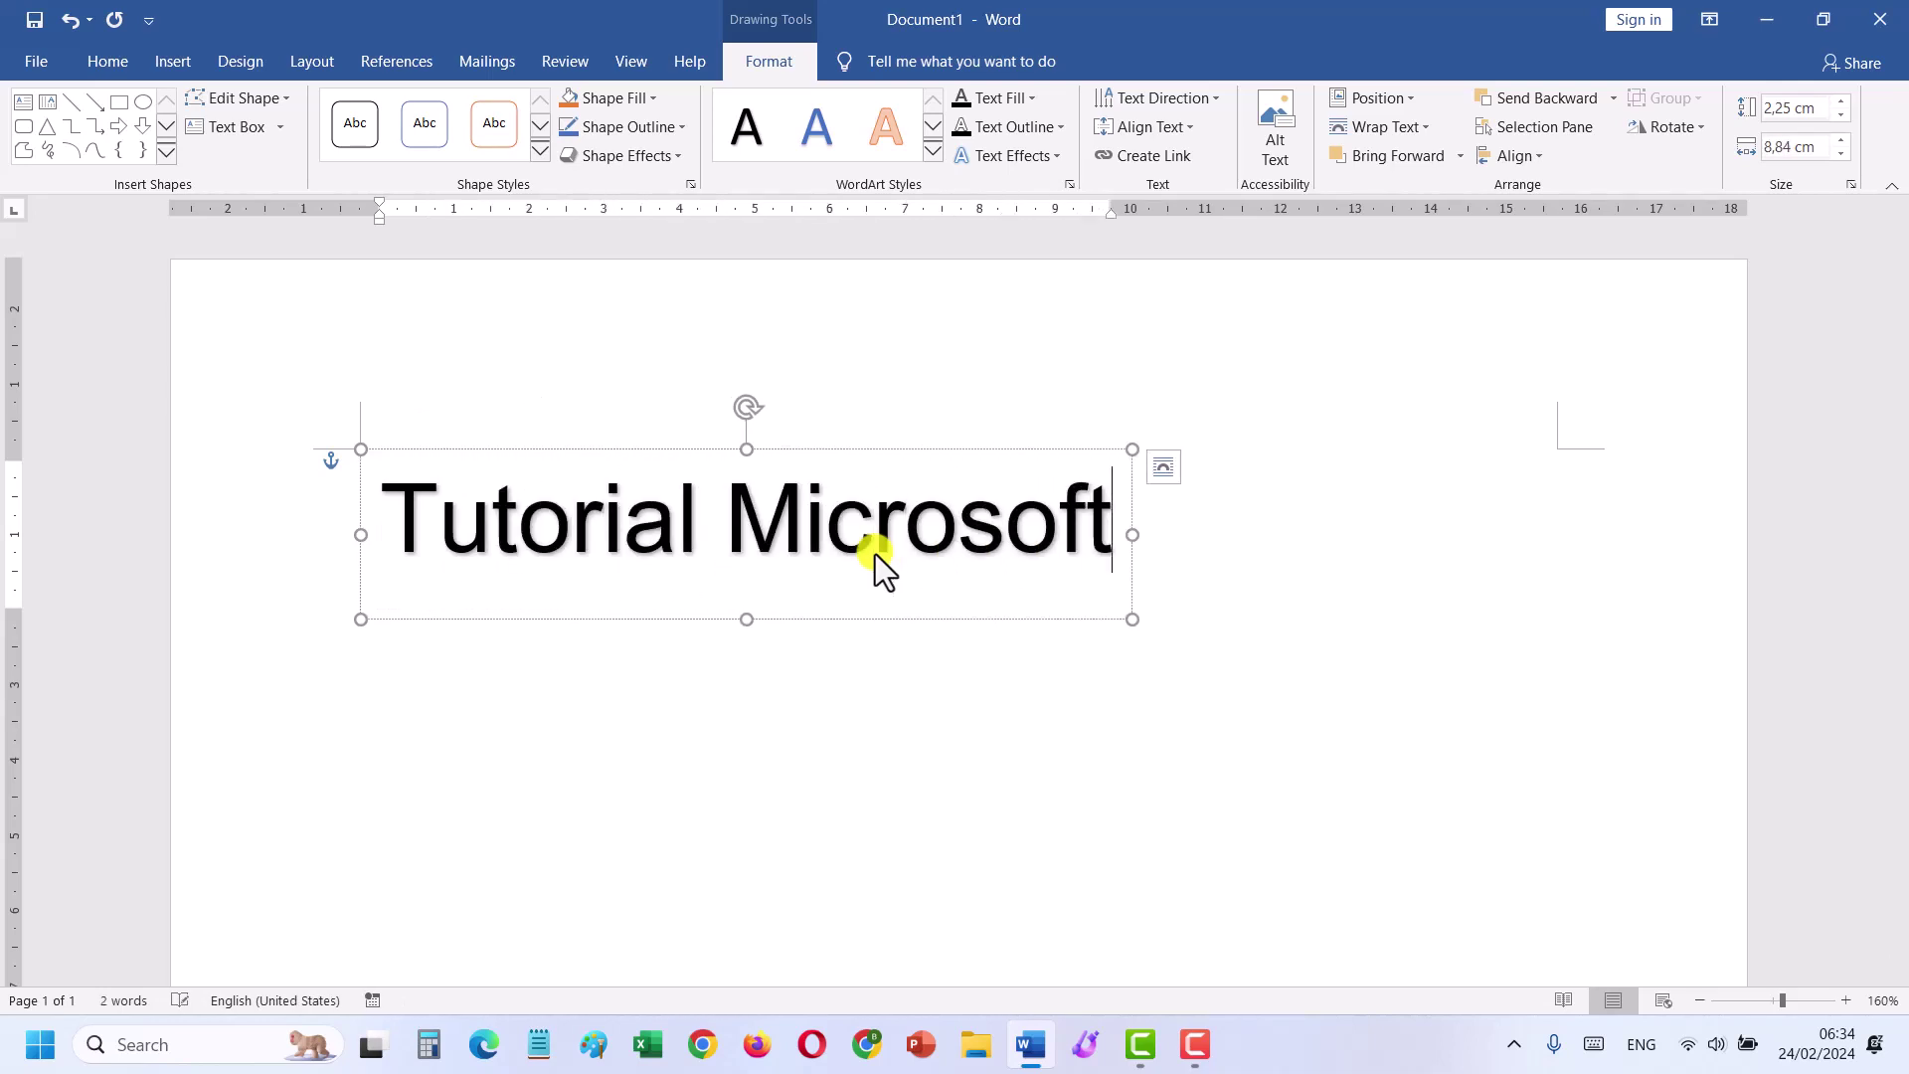
text(Word, )
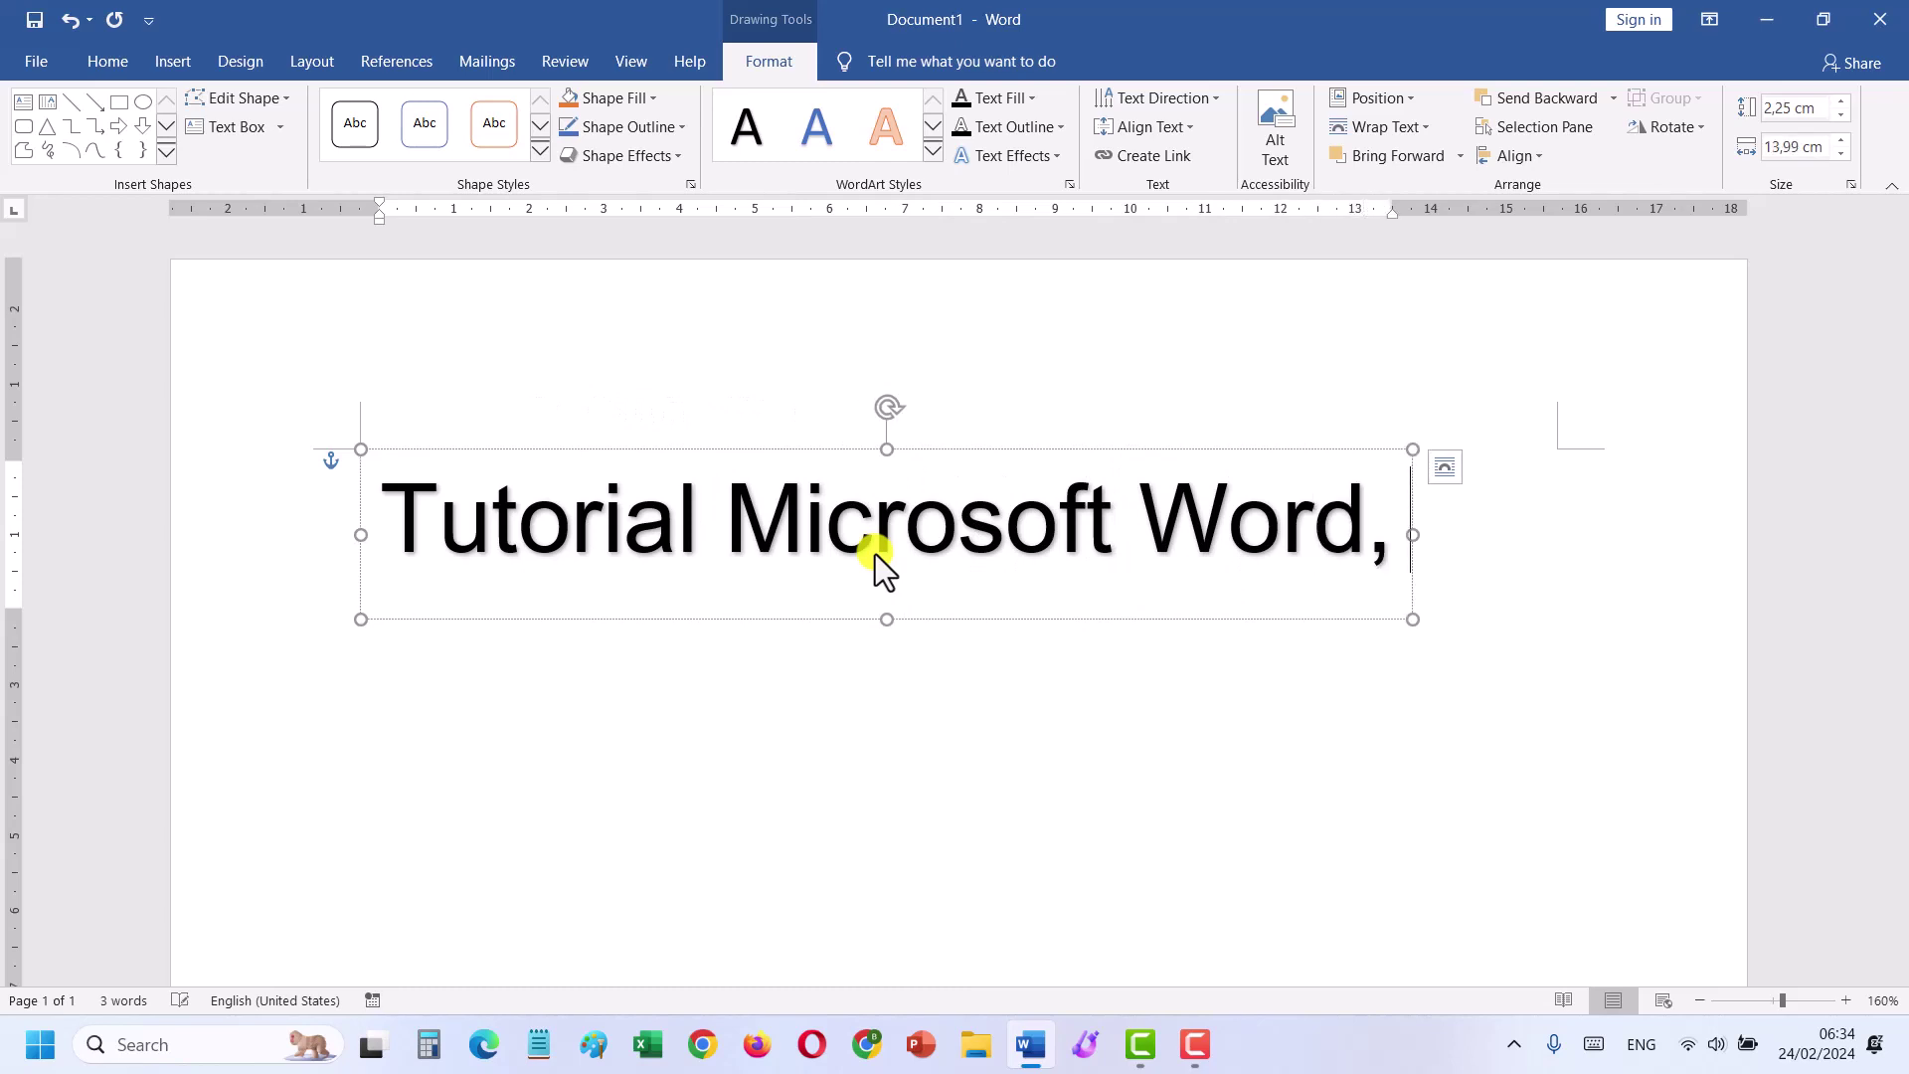
text(Excel dan P)
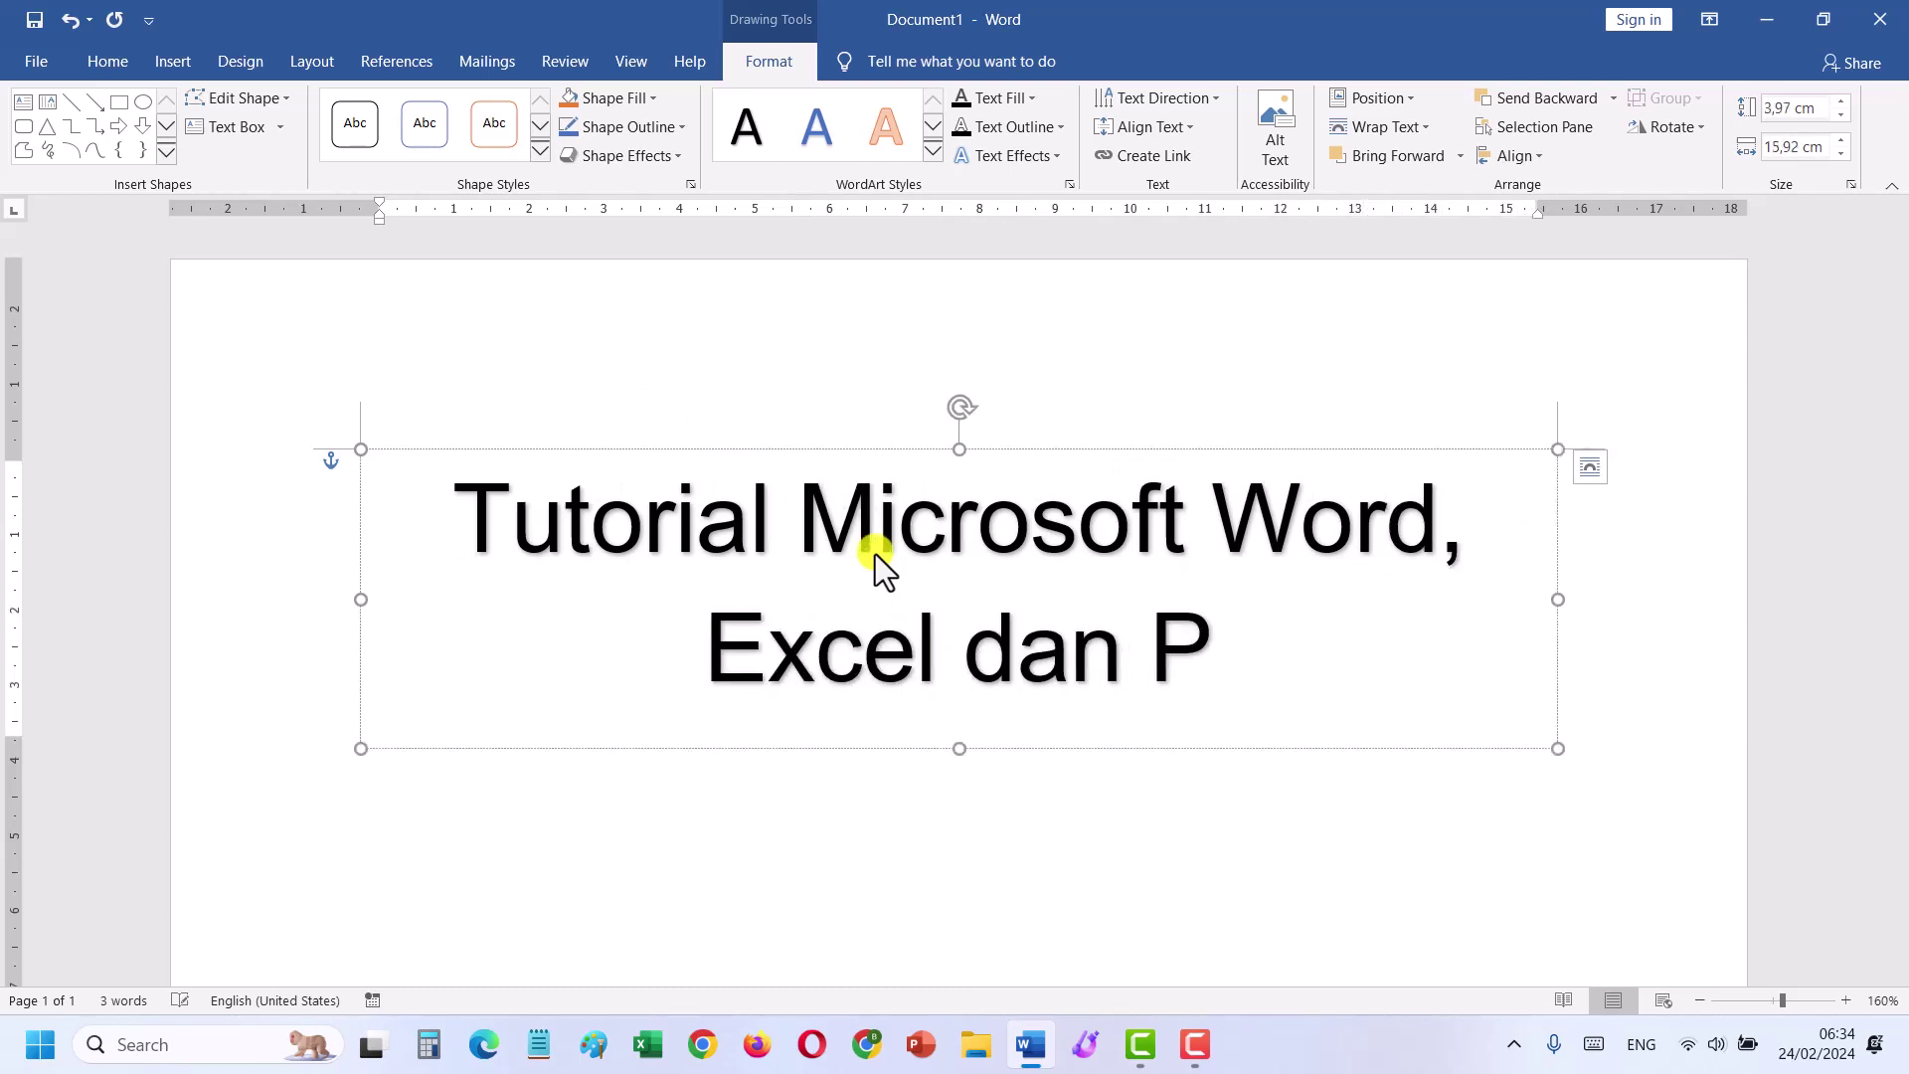
text(owerpoint)
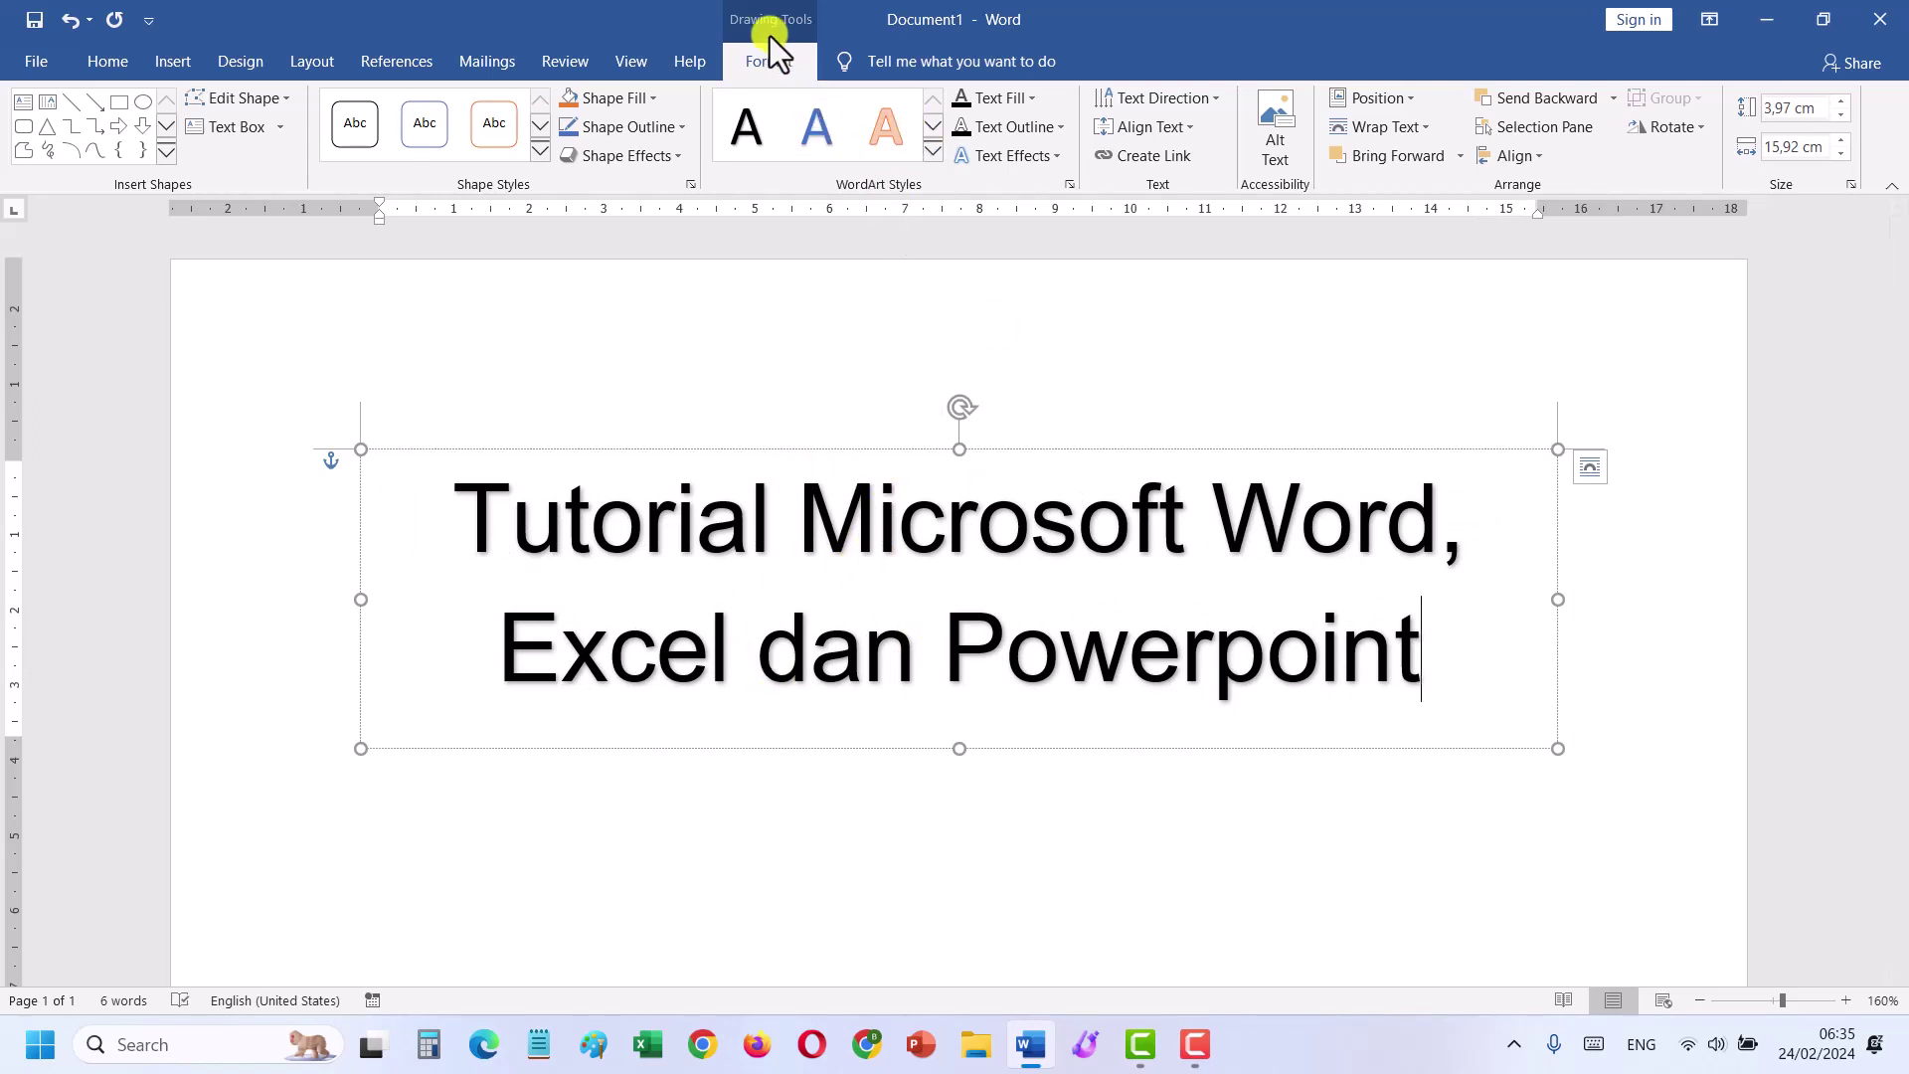
Step: Apply the Arch transform from Text Effects' Follow Path options to the WordArt title
click(1018, 157)
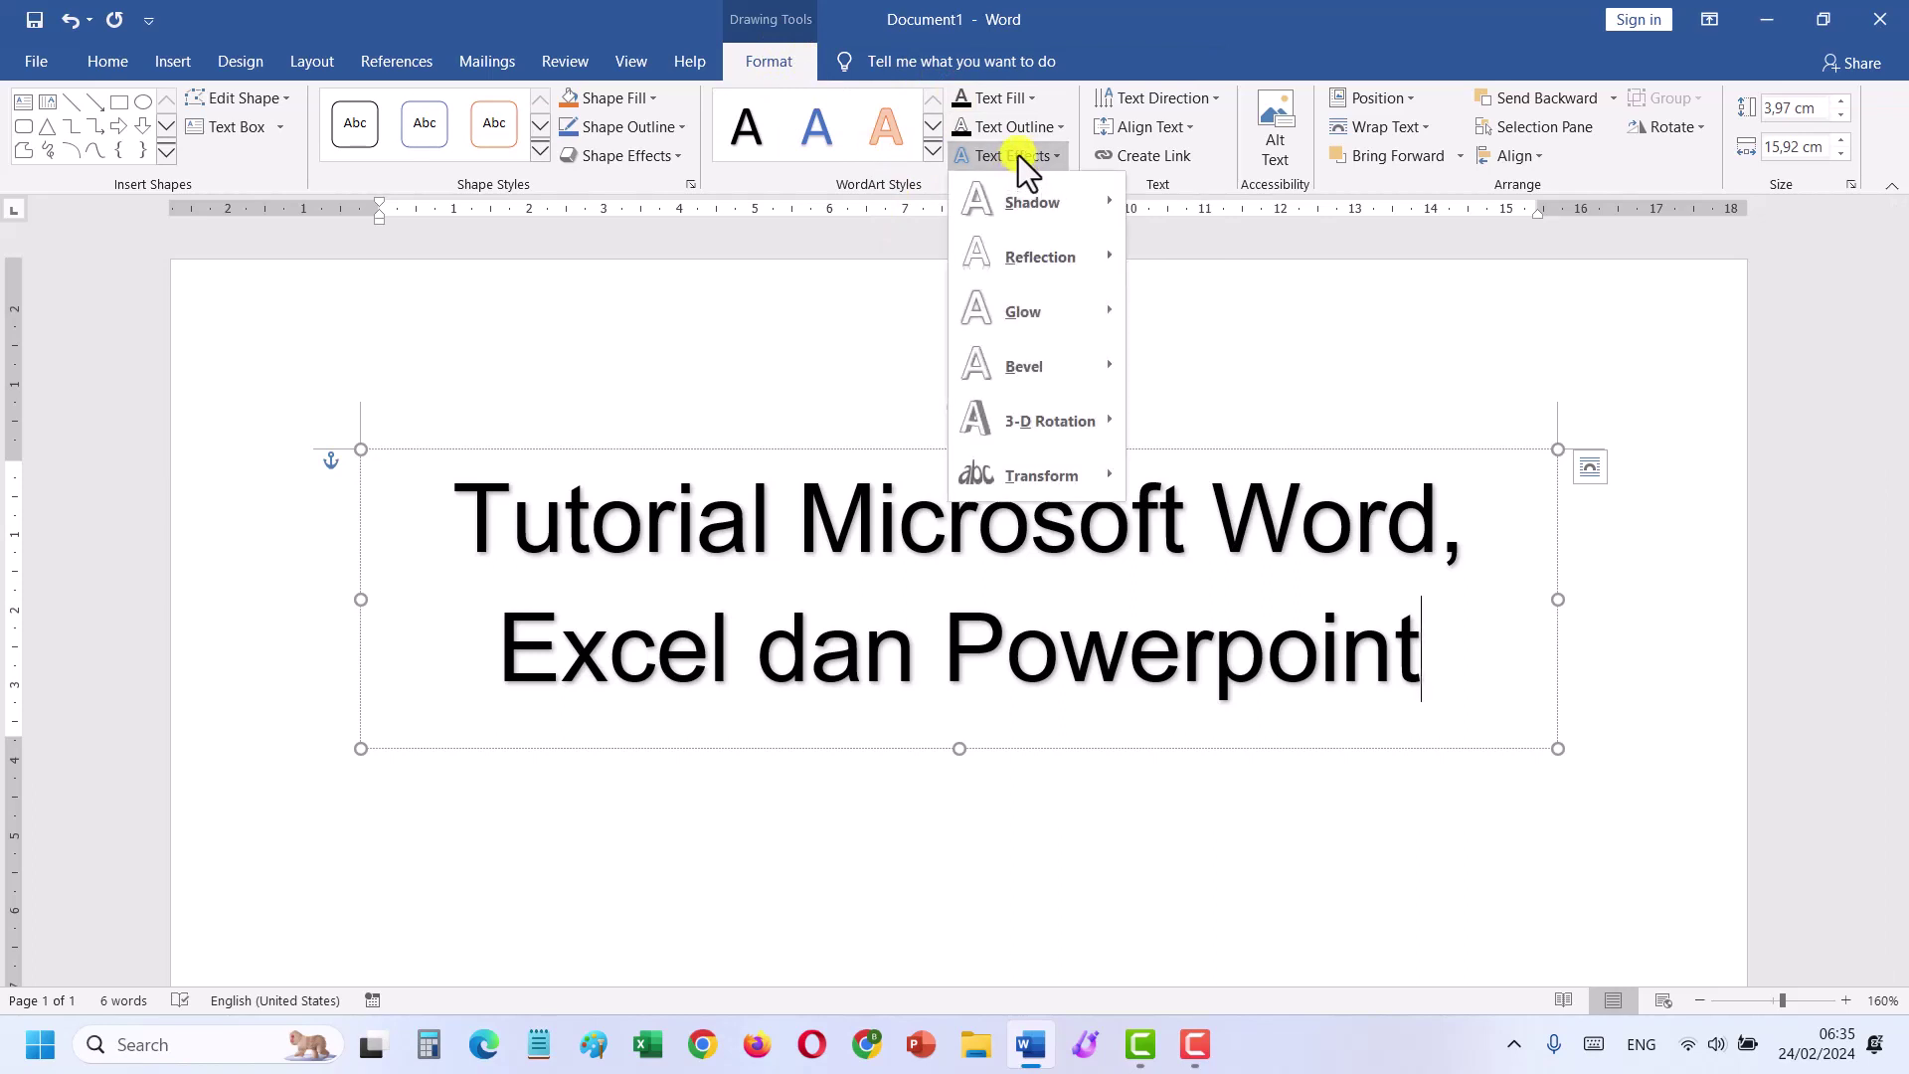
mouse_move(1040, 474)
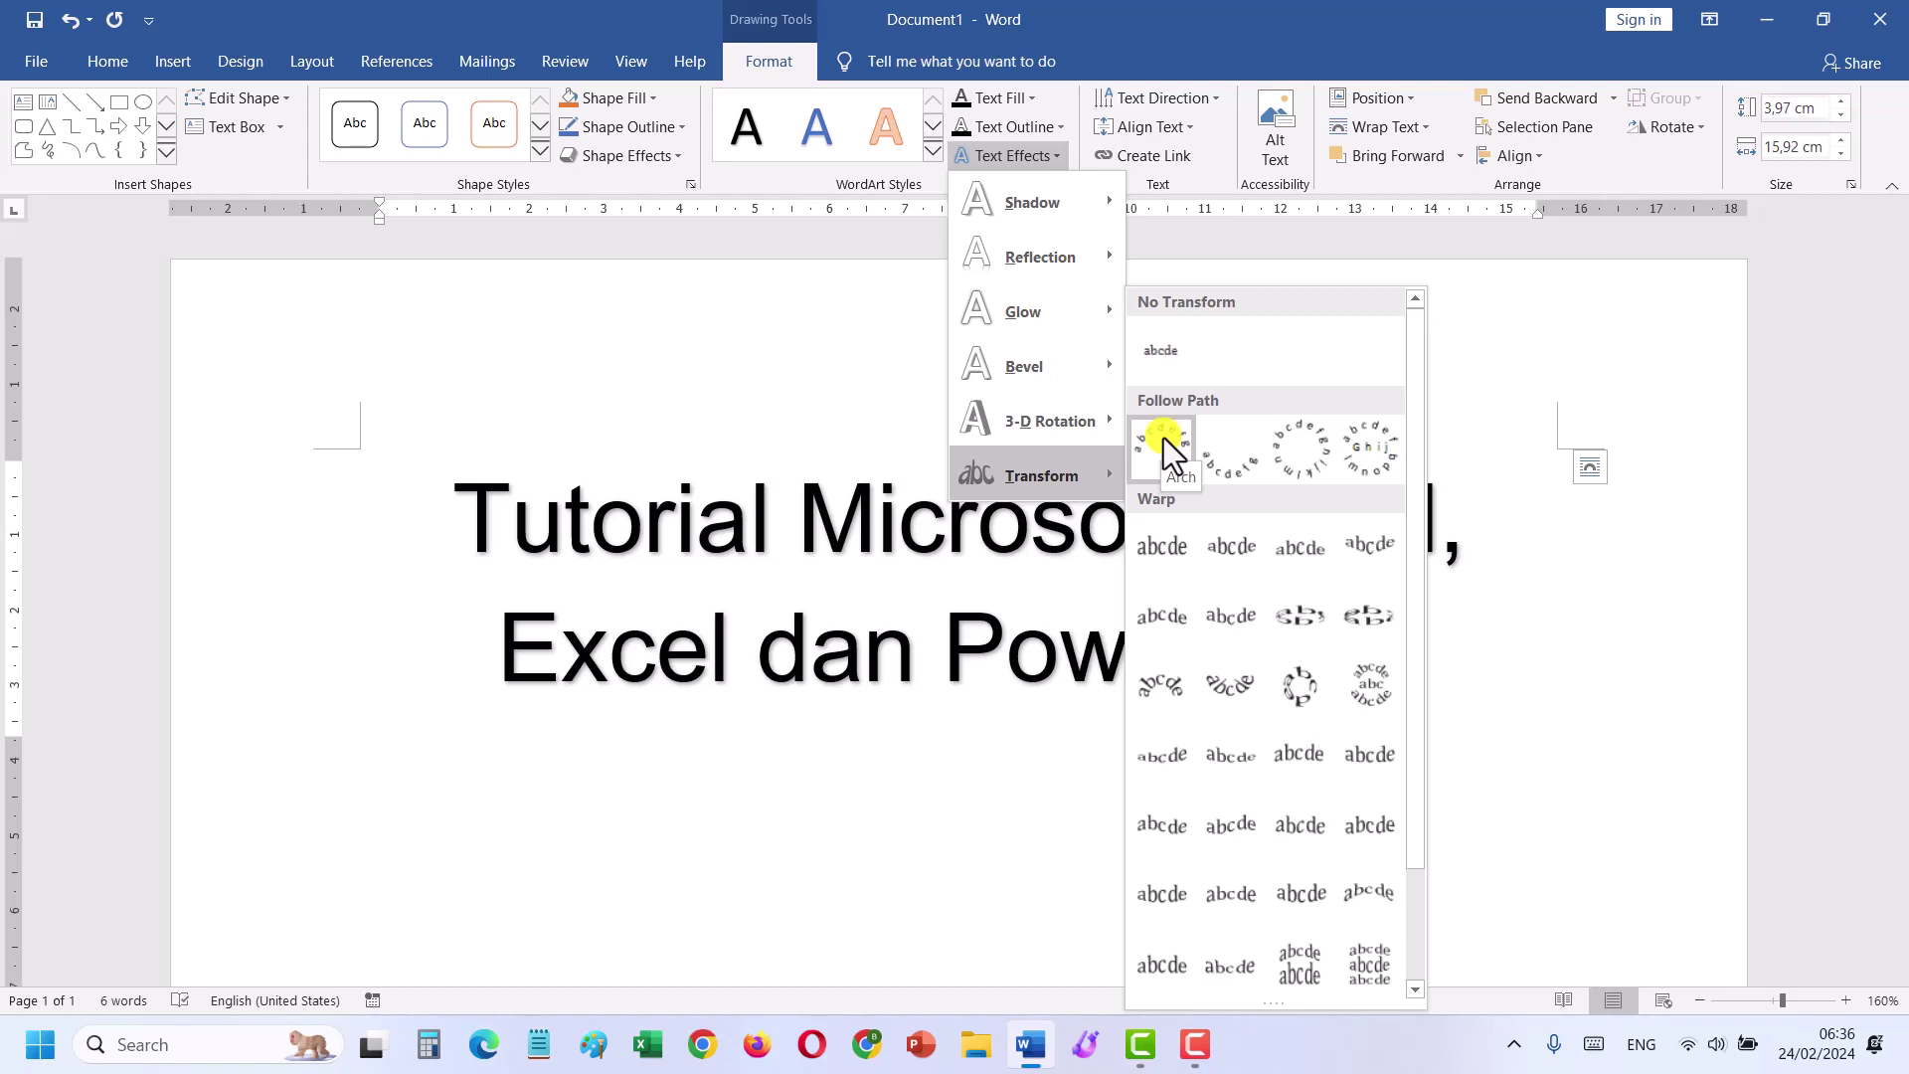
click(1163, 437)
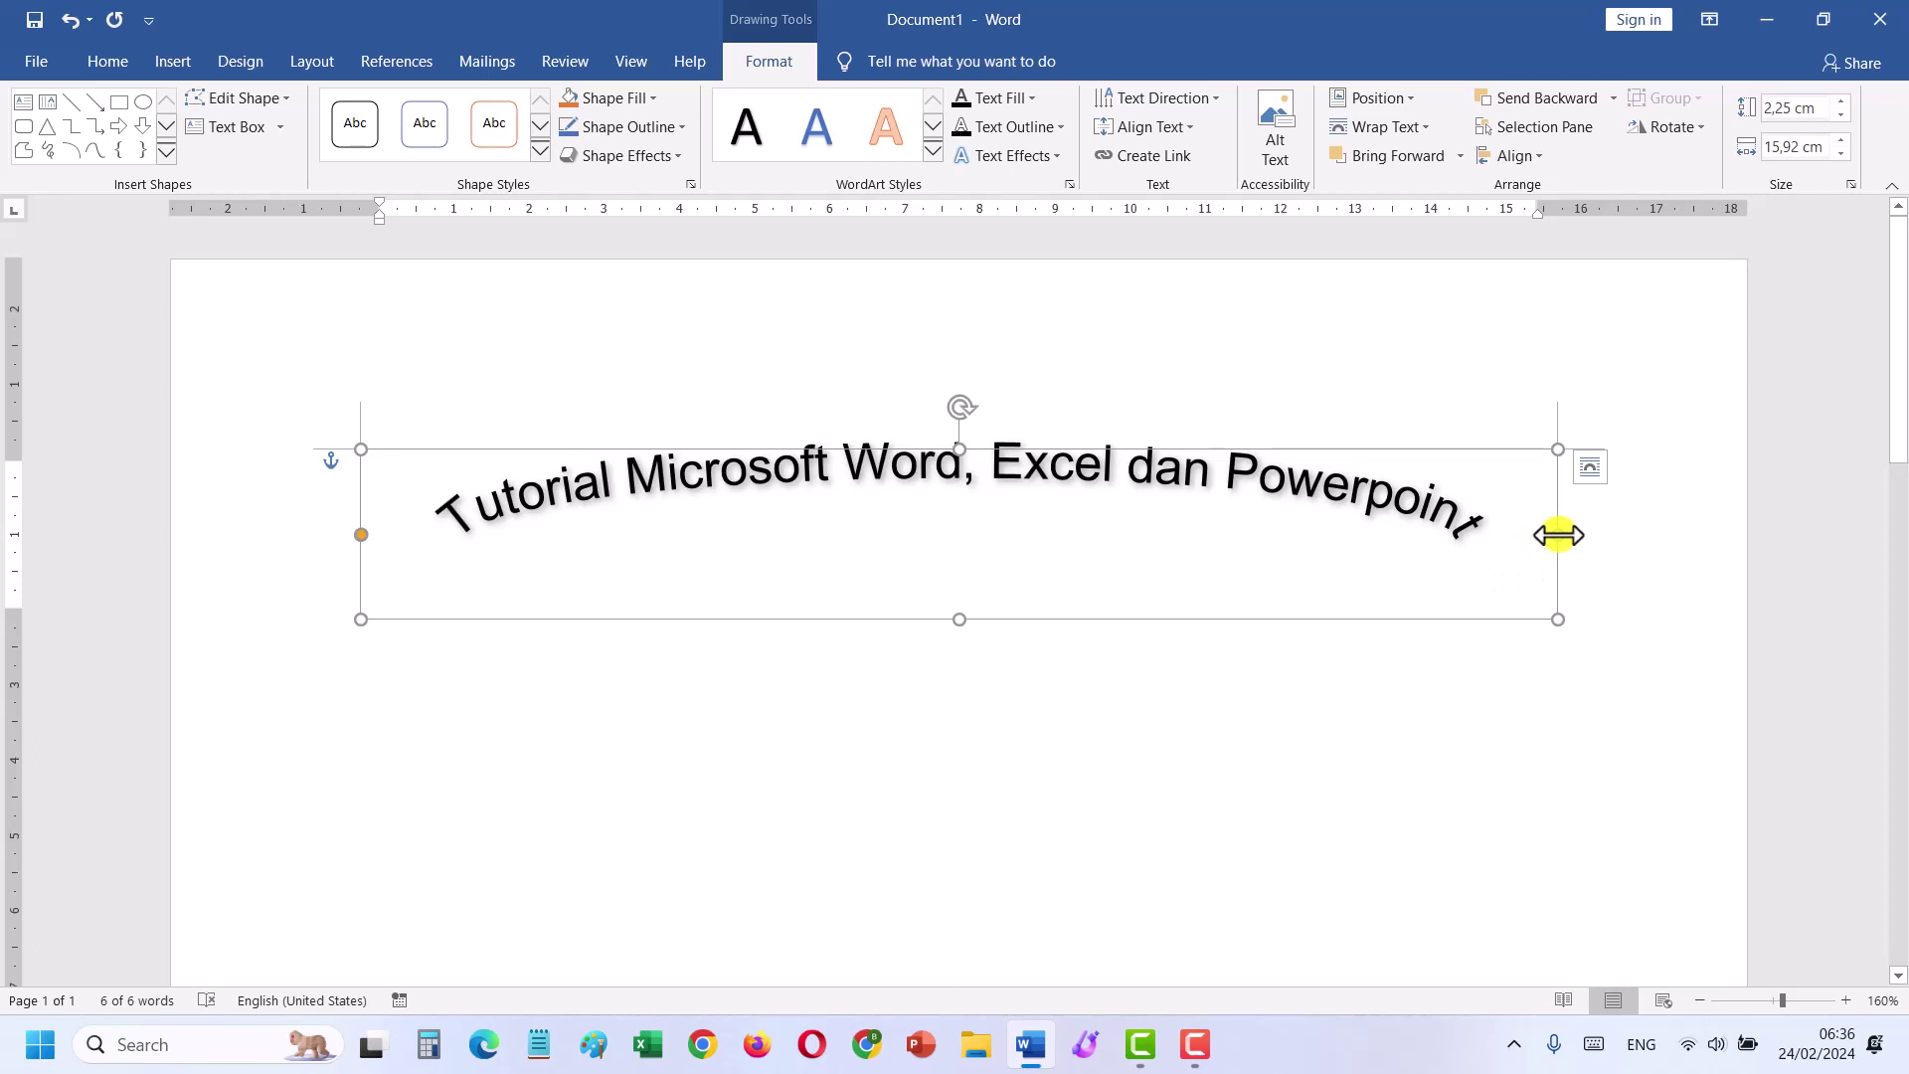
Step: Make the WordArt box much narrower and stretch it taller to deepen the arc
drag(1558, 535, 1057, 535)
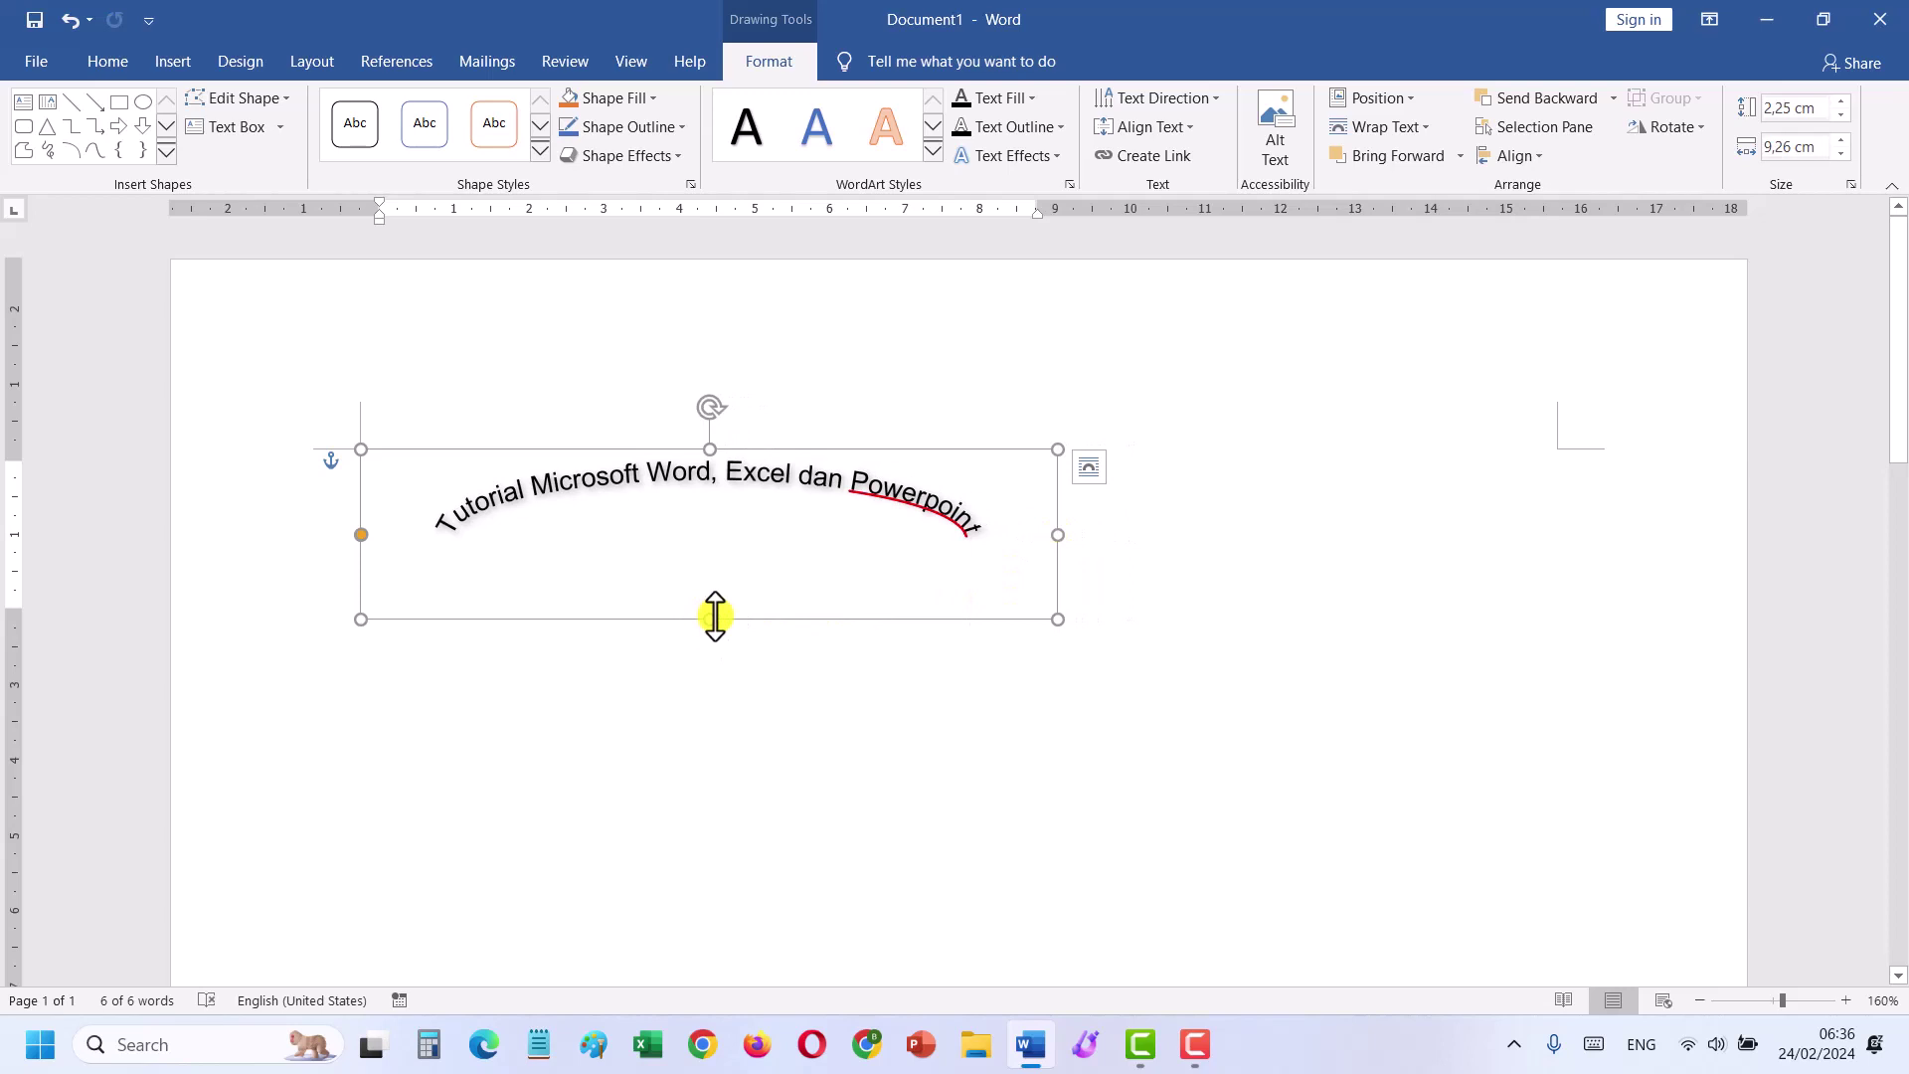
drag(714, 617, 699, 950)
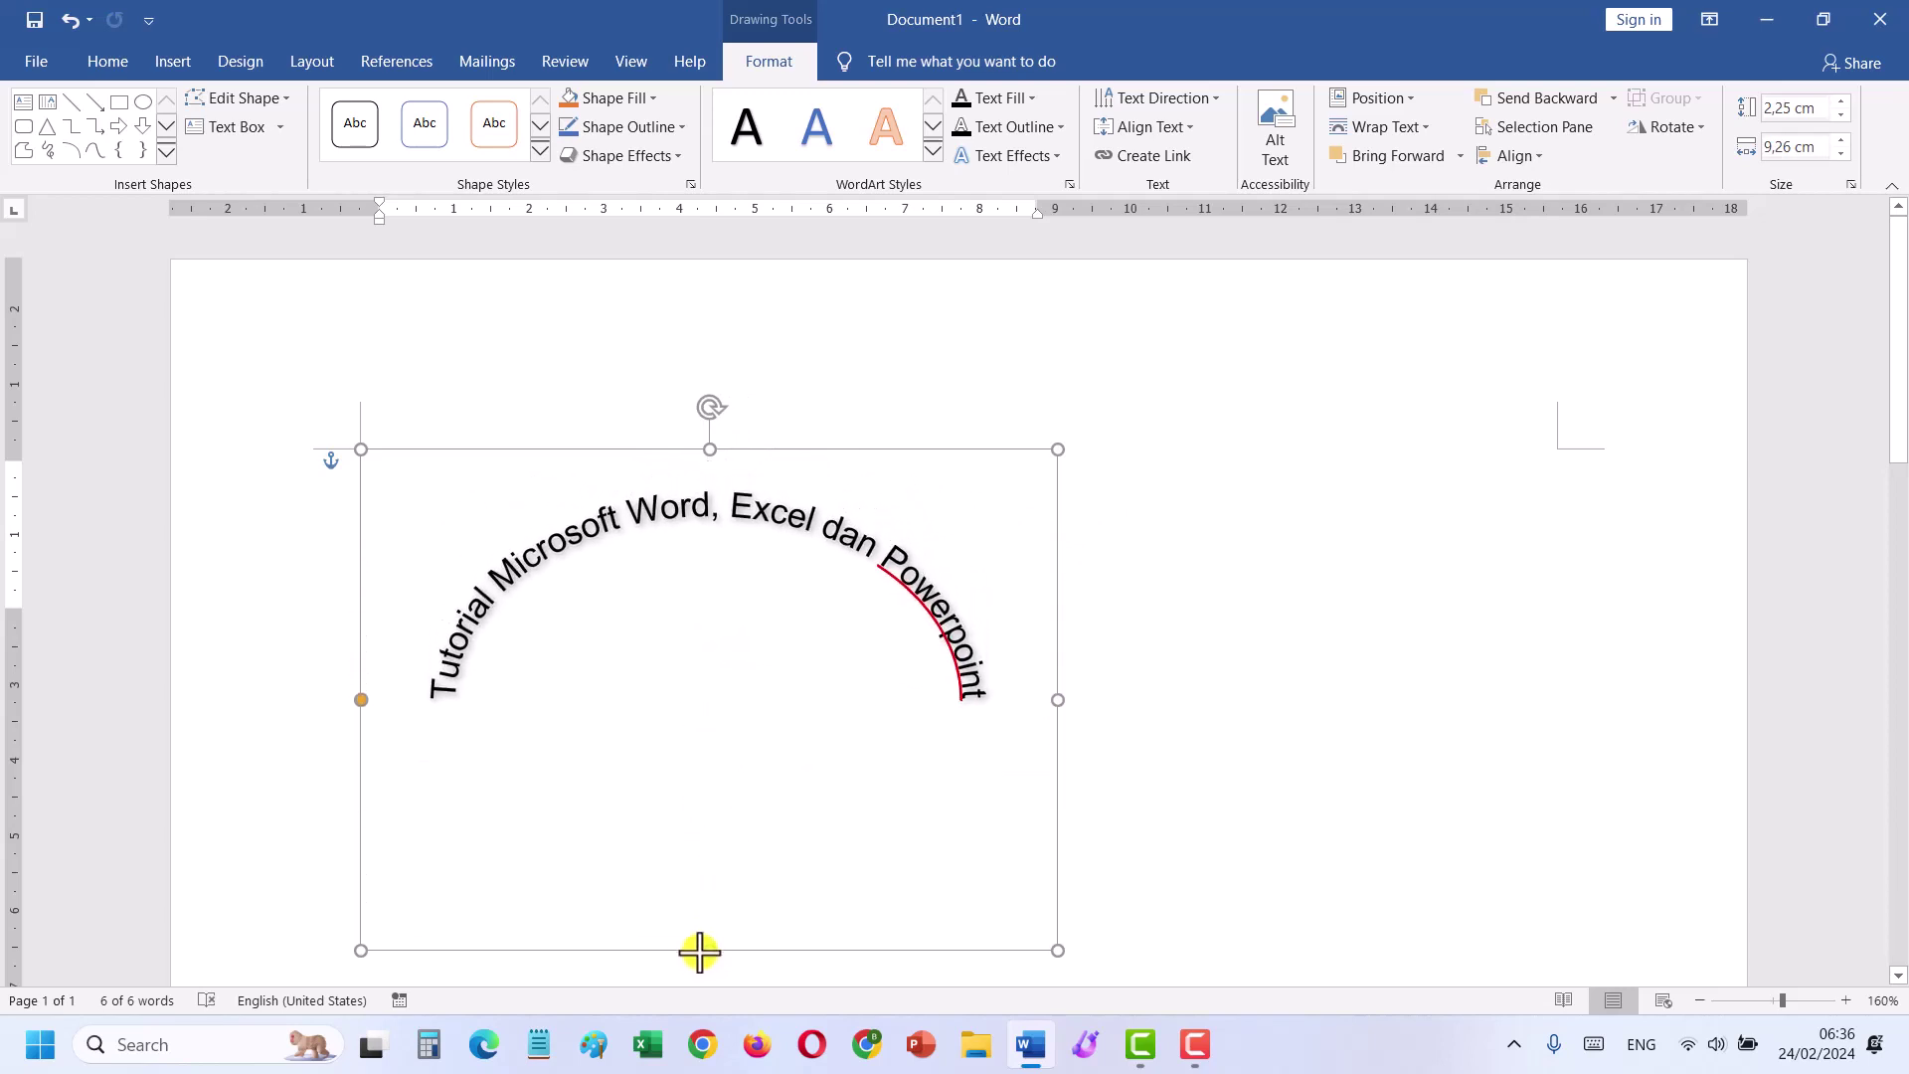
drag(699, 950, 704, 1015)
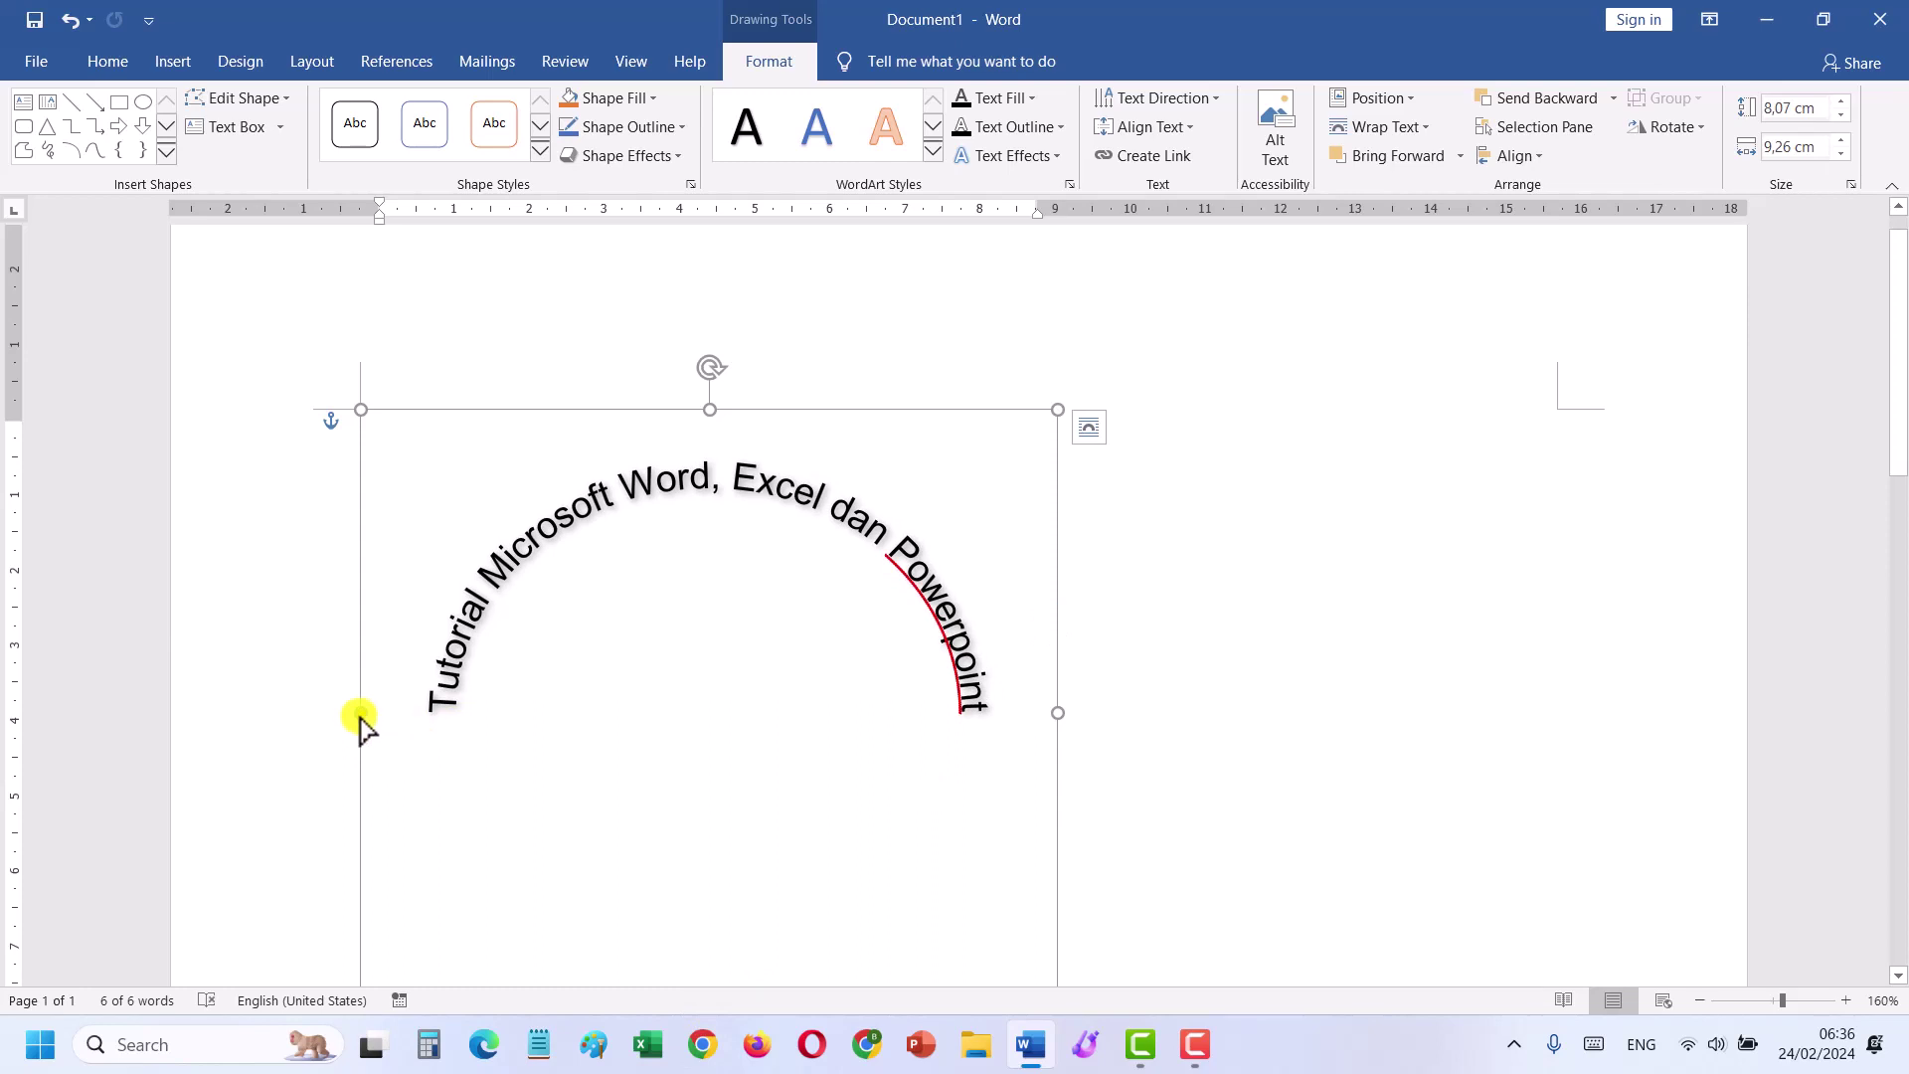
Step: Fine-tune the arch ends until the title curves into a near-semicircle, box 8,07 × 9,26 cm
drag(360, 714, 366, 771)
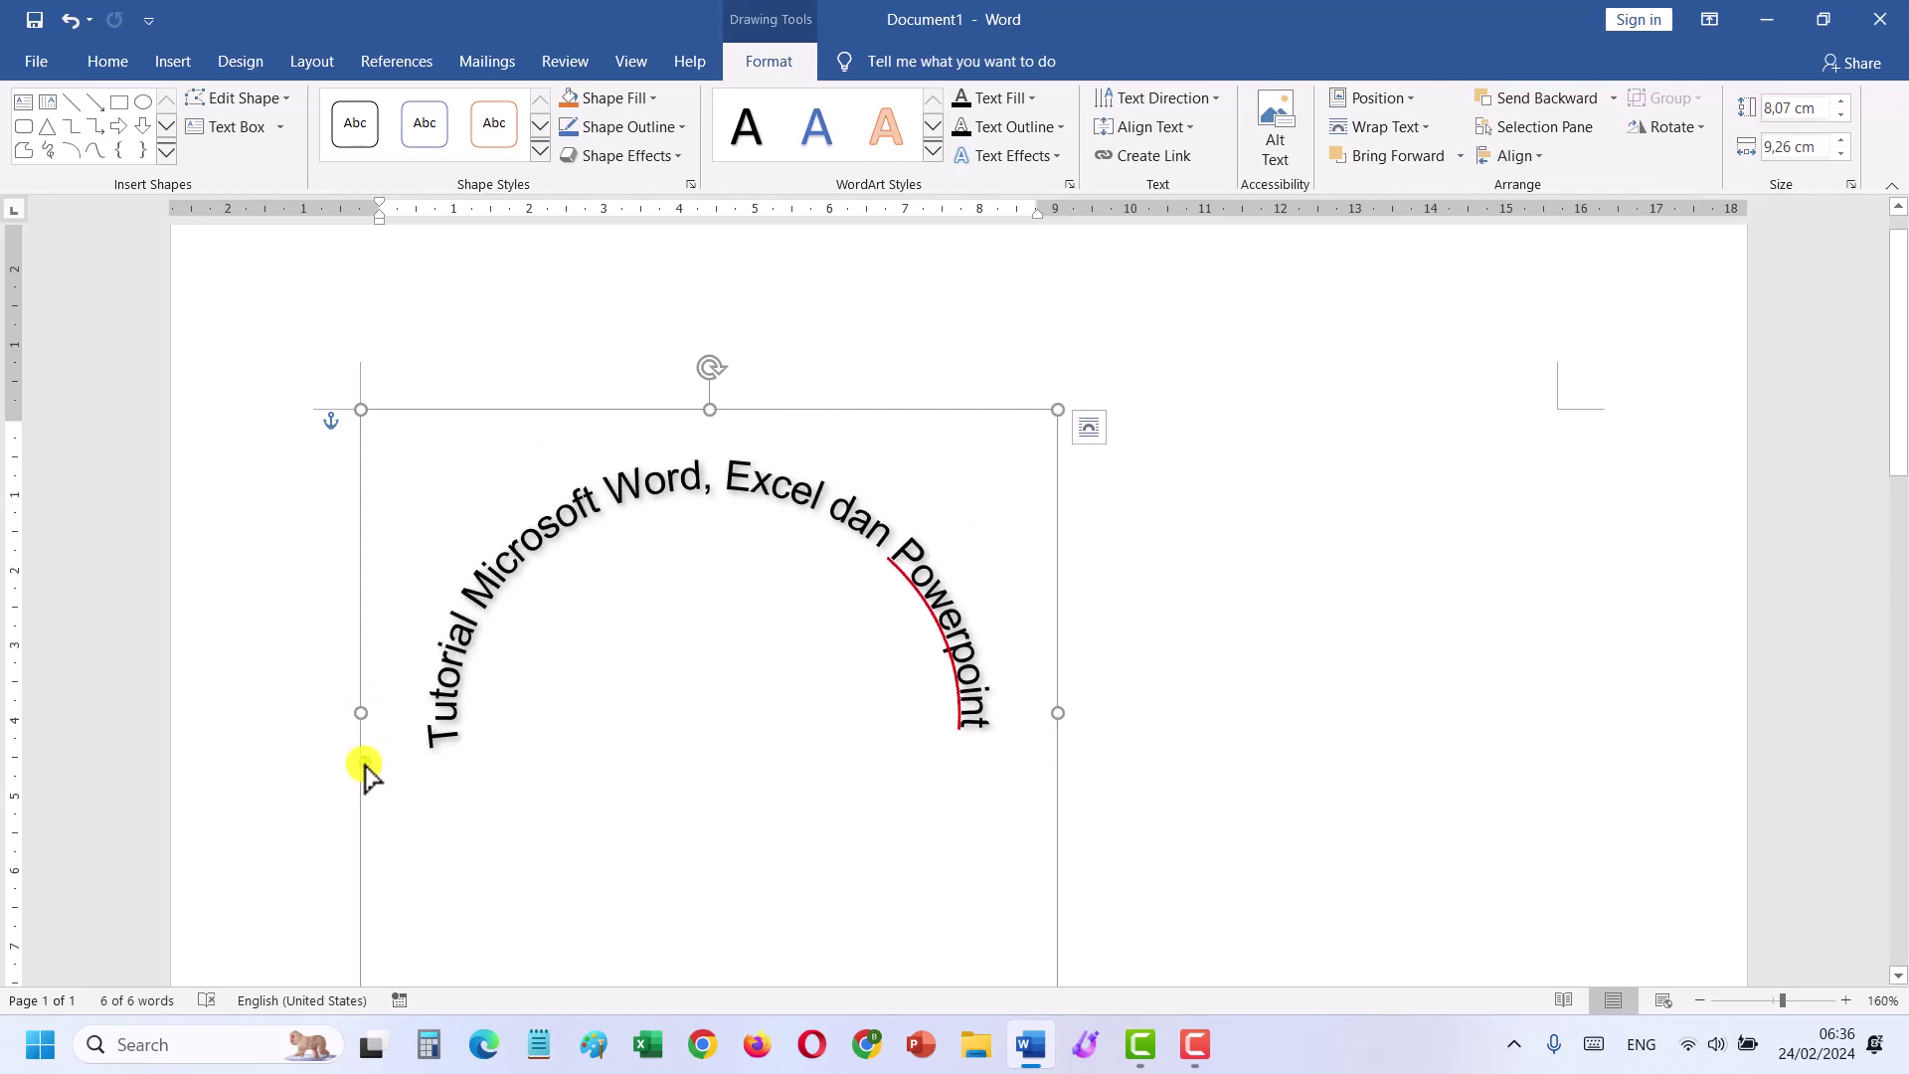
drag(366, 771, 368, 789)
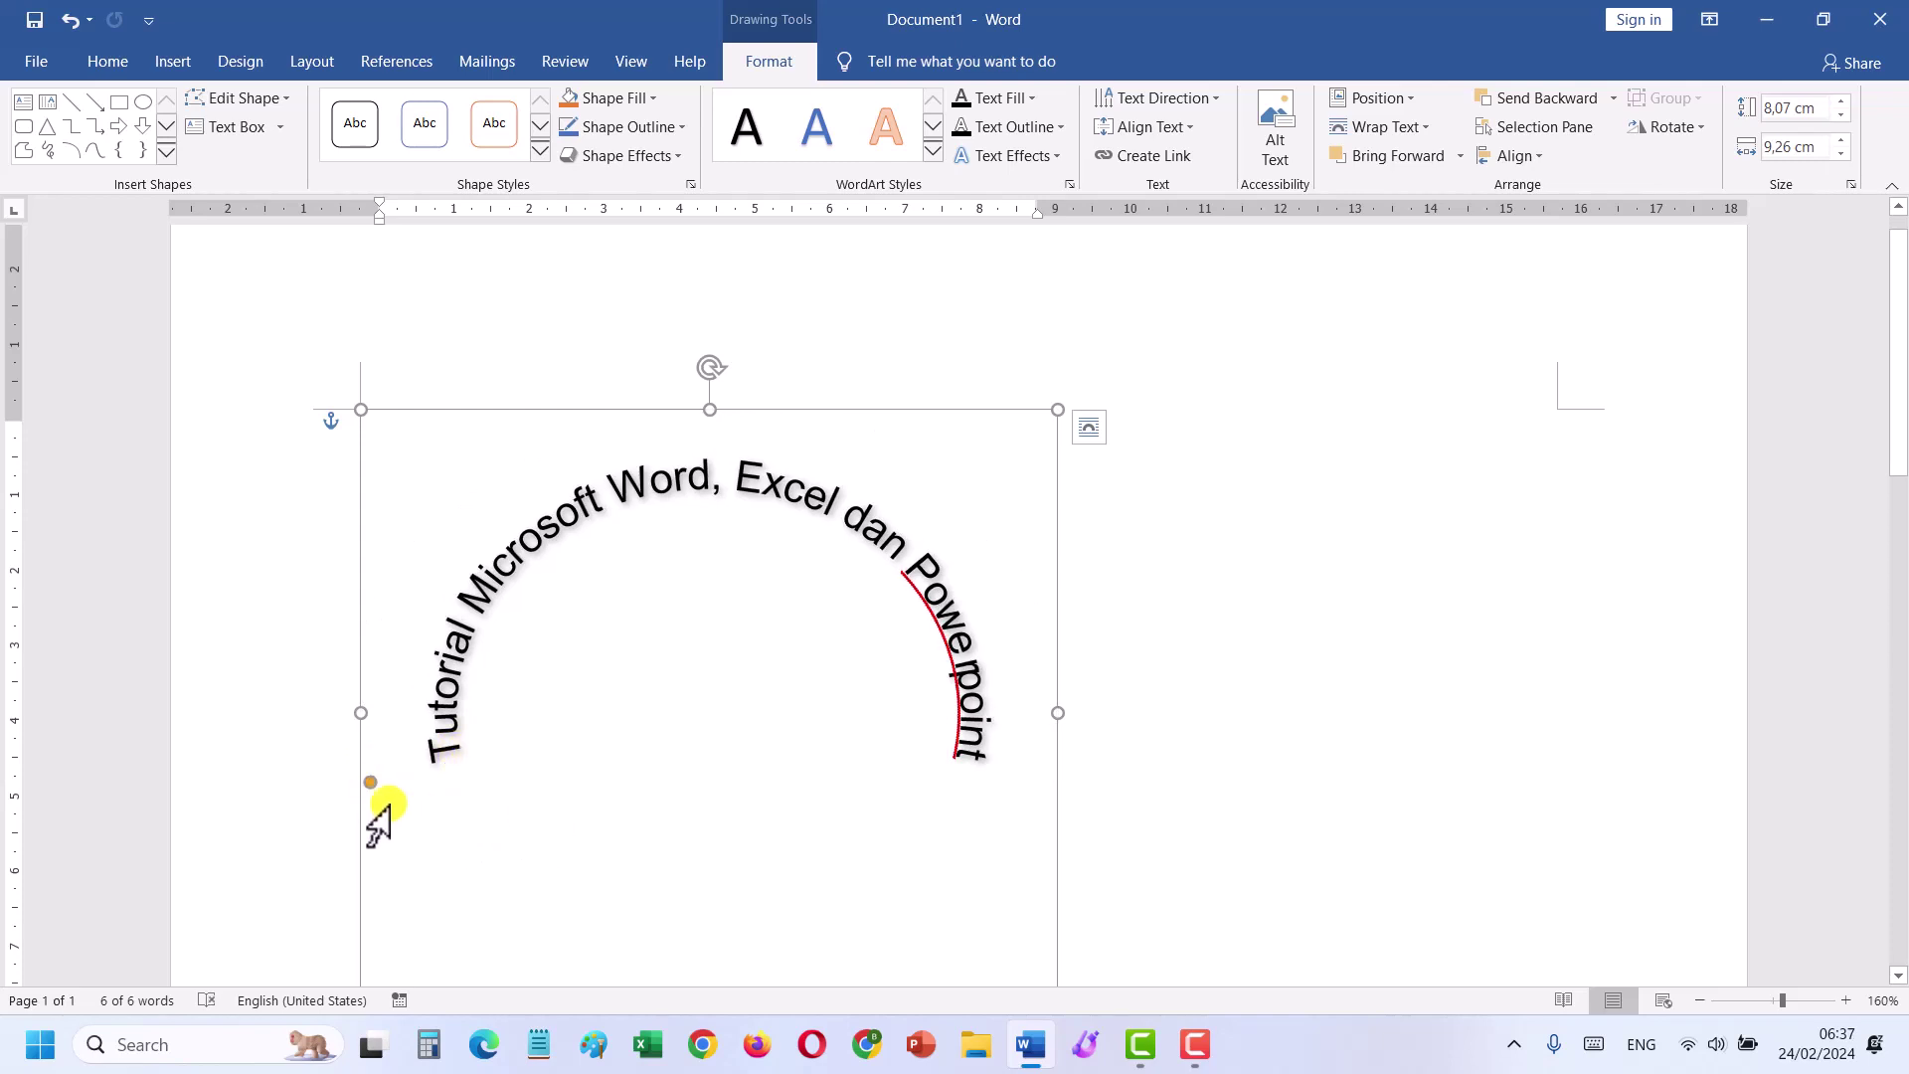
drag(370, 786, 360, 702)
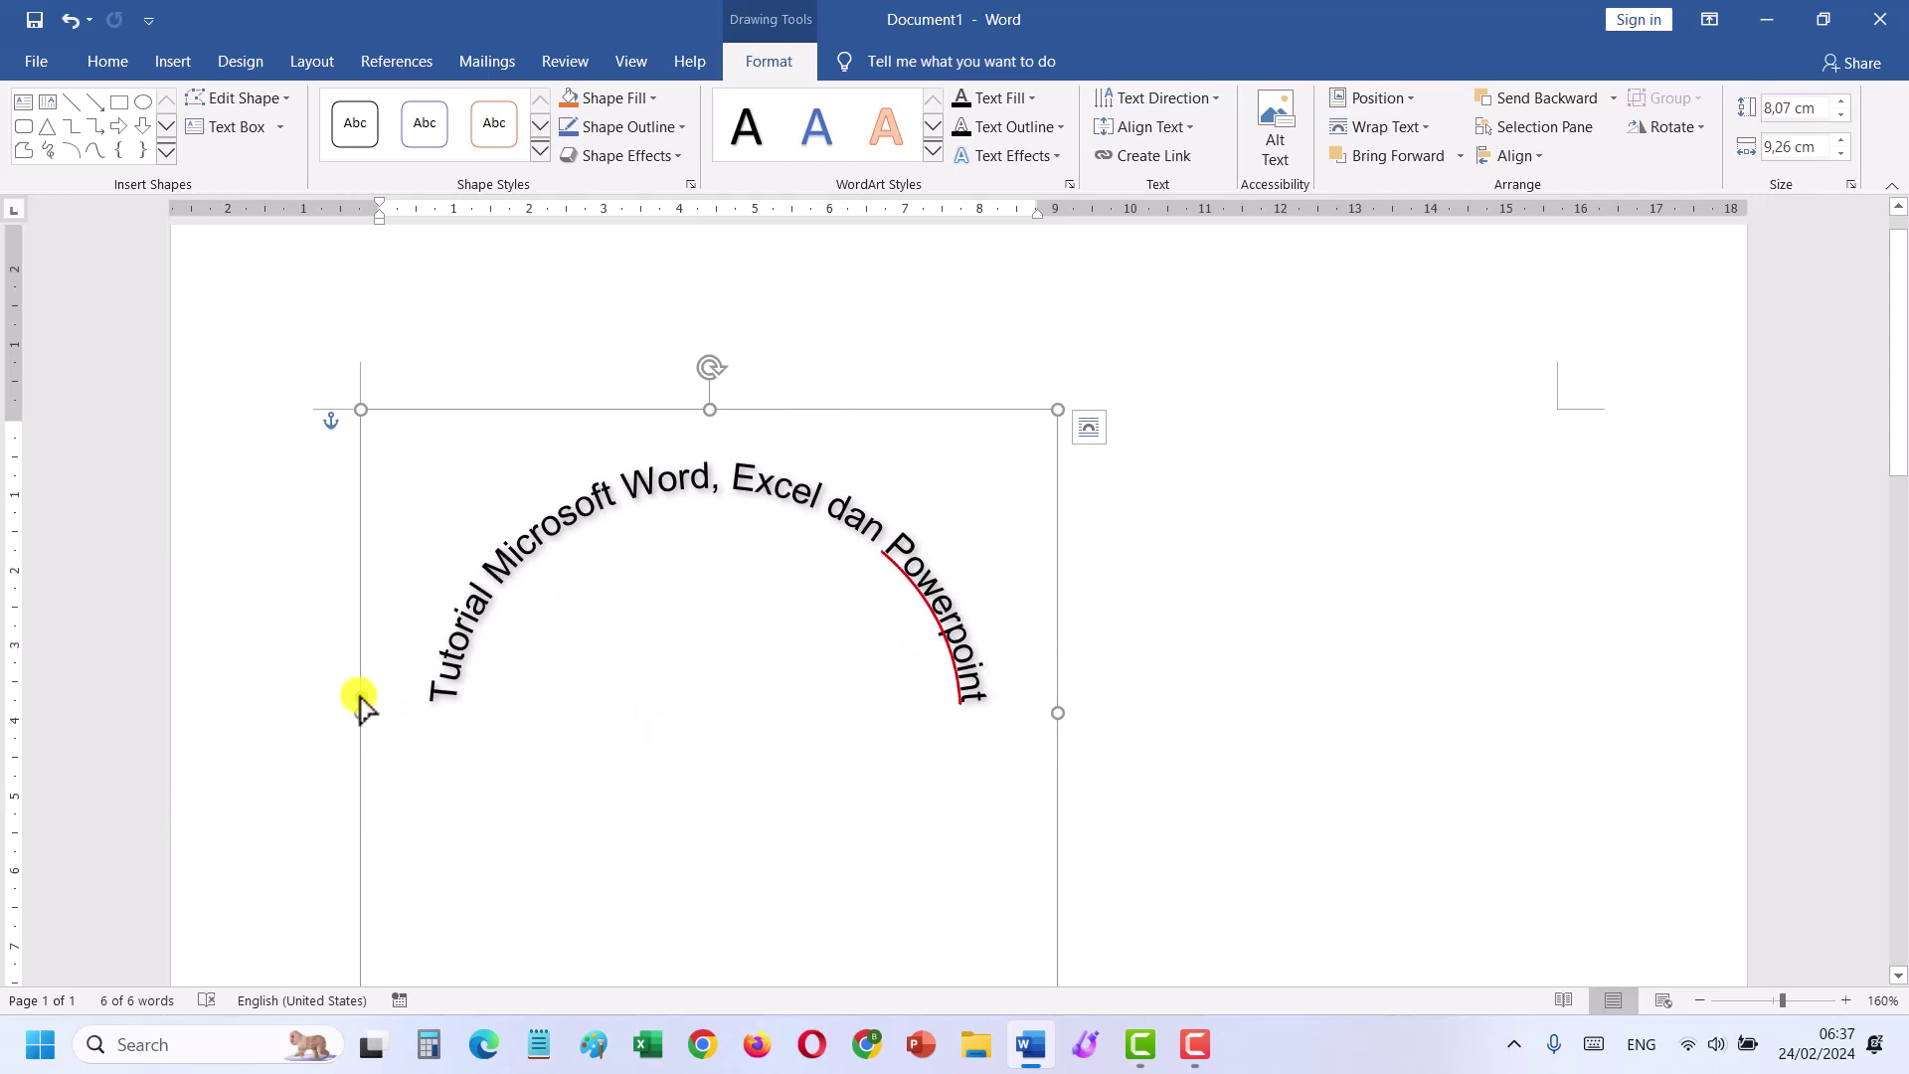
drag(360, 702, 361, 733)
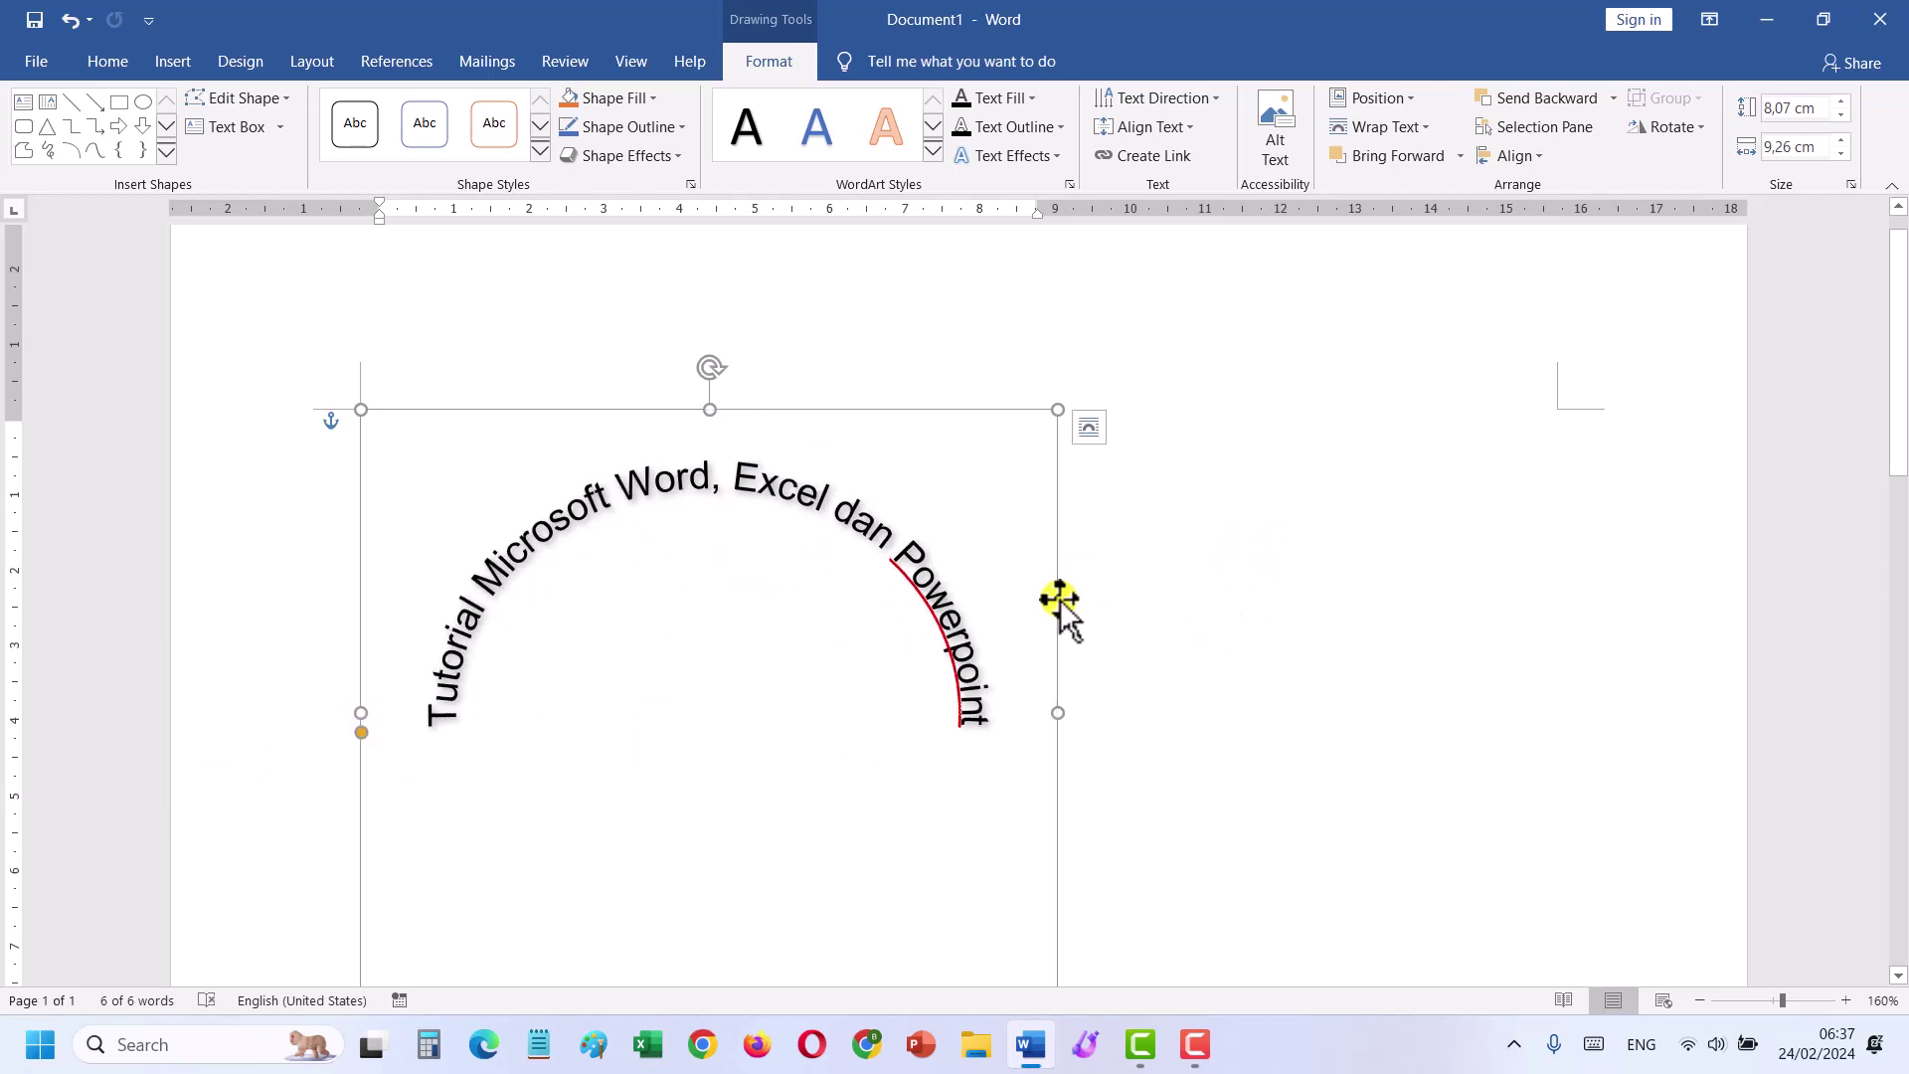
click(1228, 619)
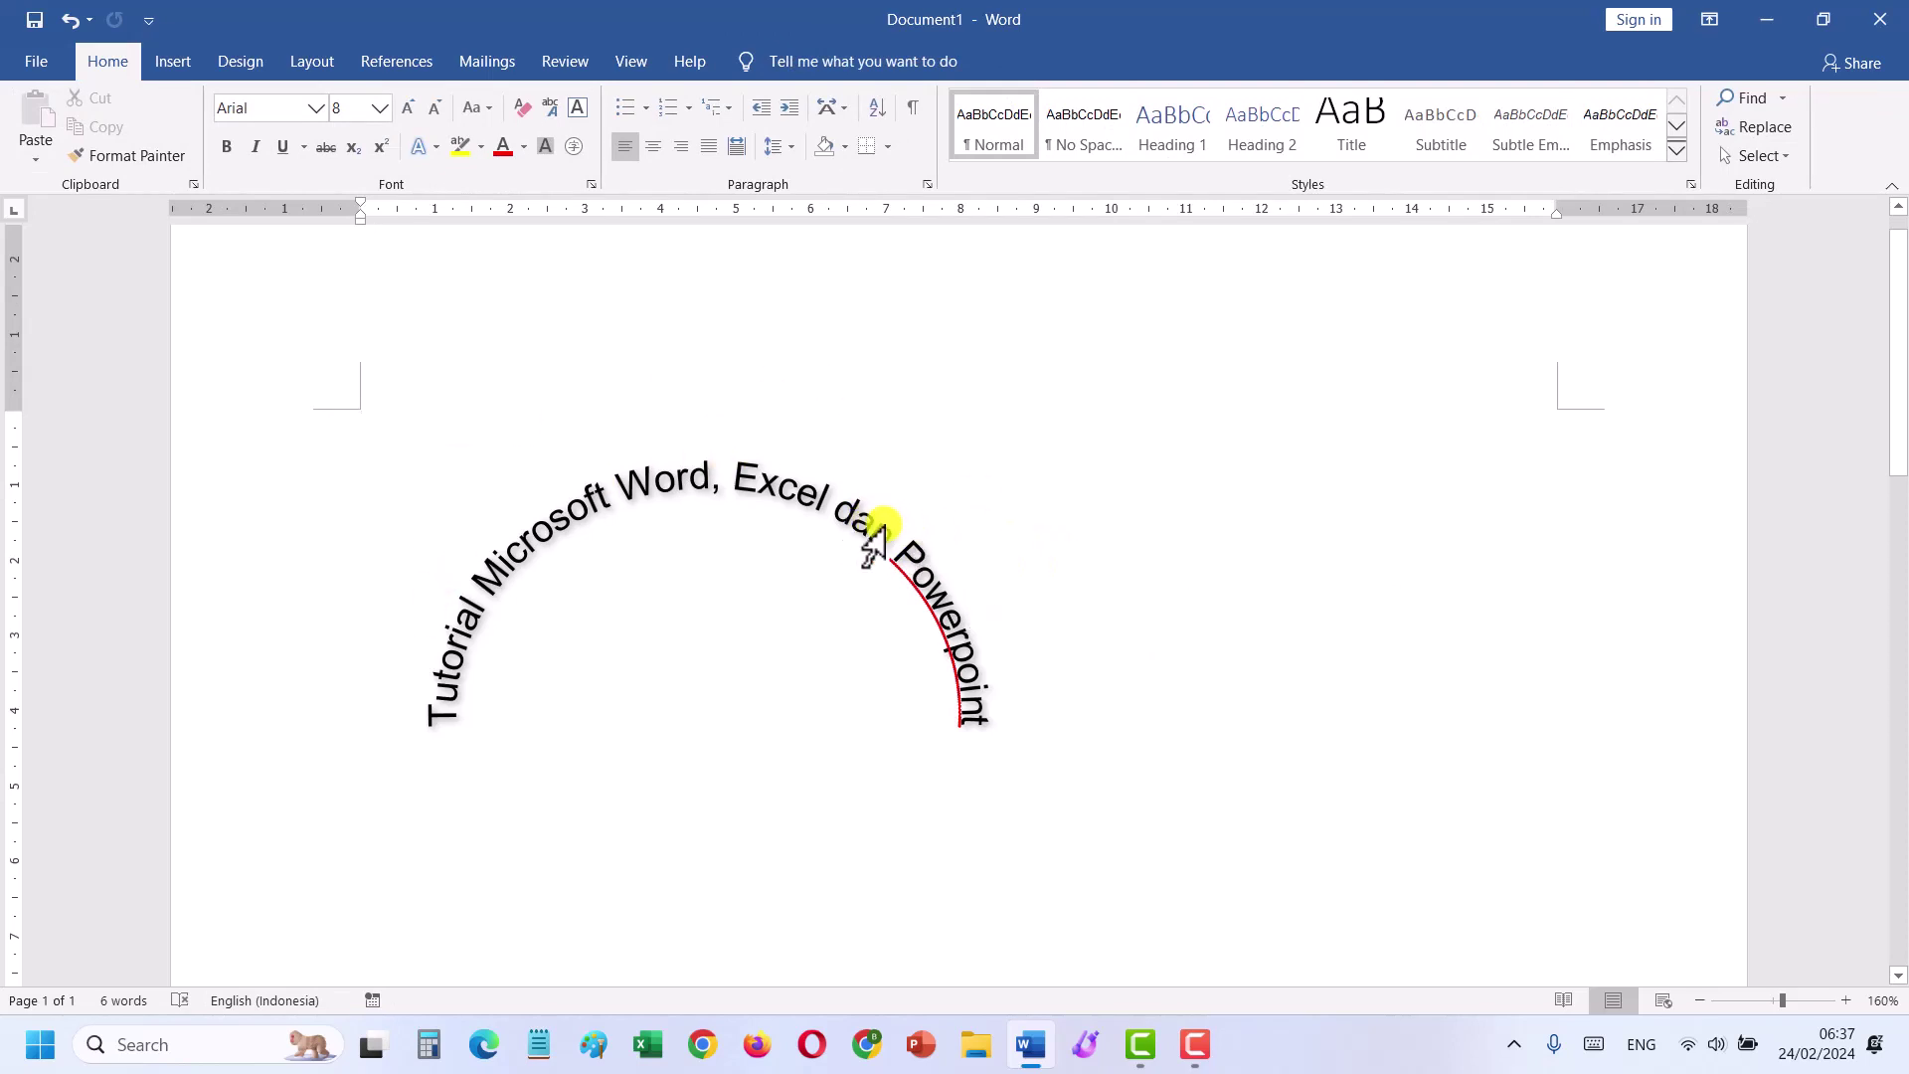
double_click(880, 527)
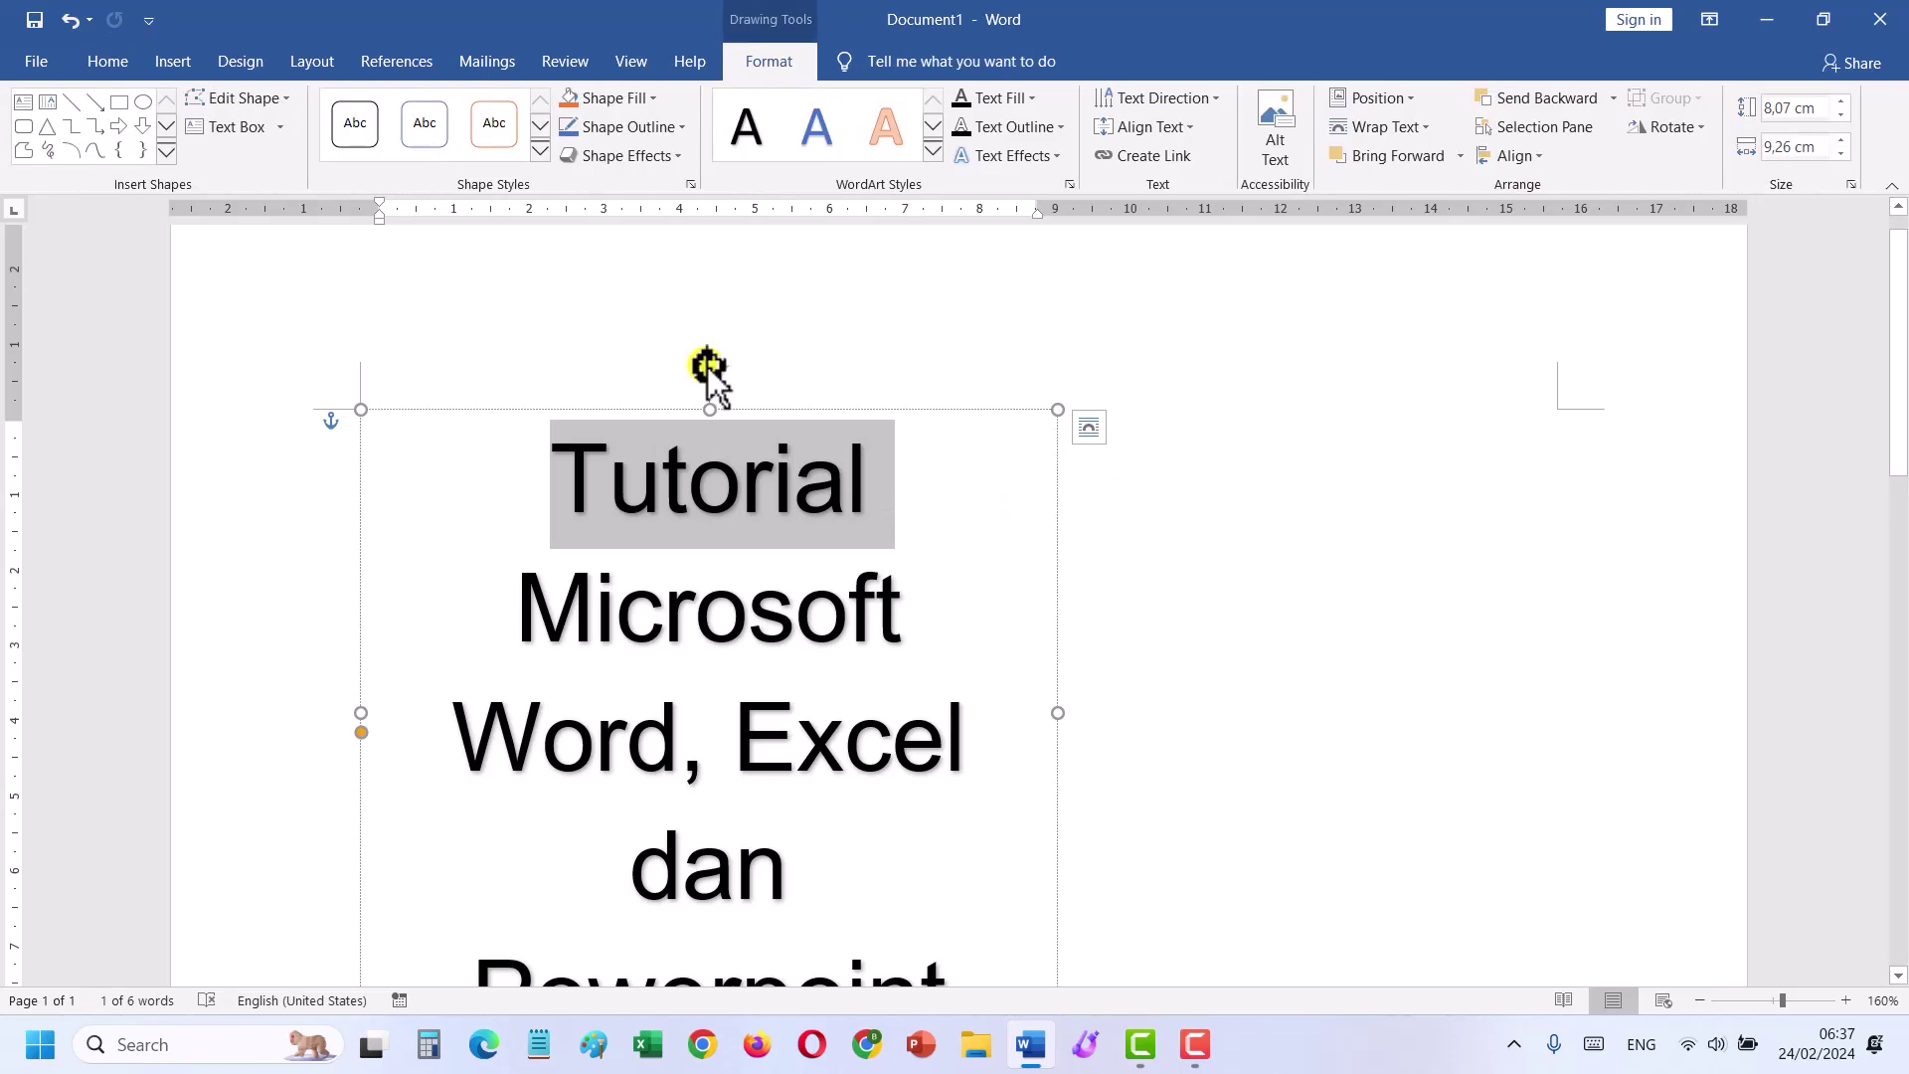
click(708, 370)
drag(708, 368, 535, 661)
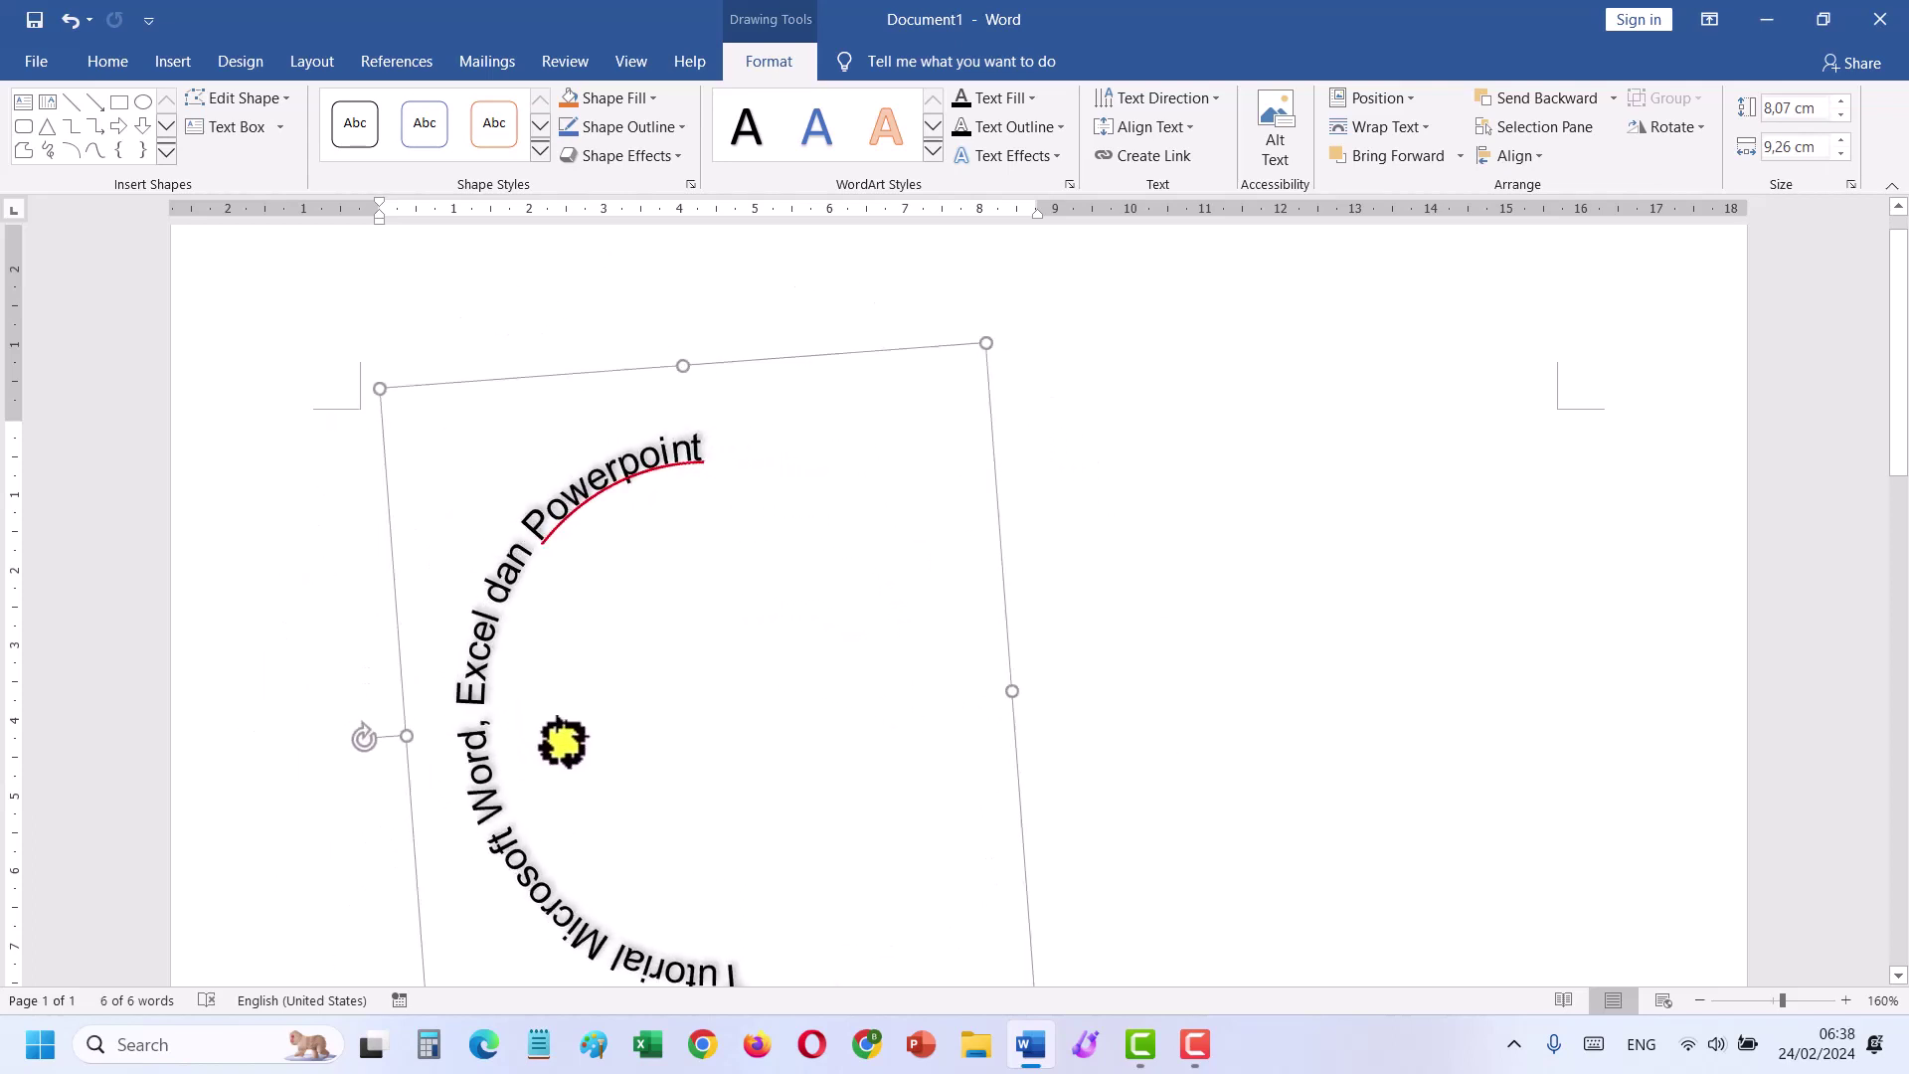
drag(535, 661, 549, 718)
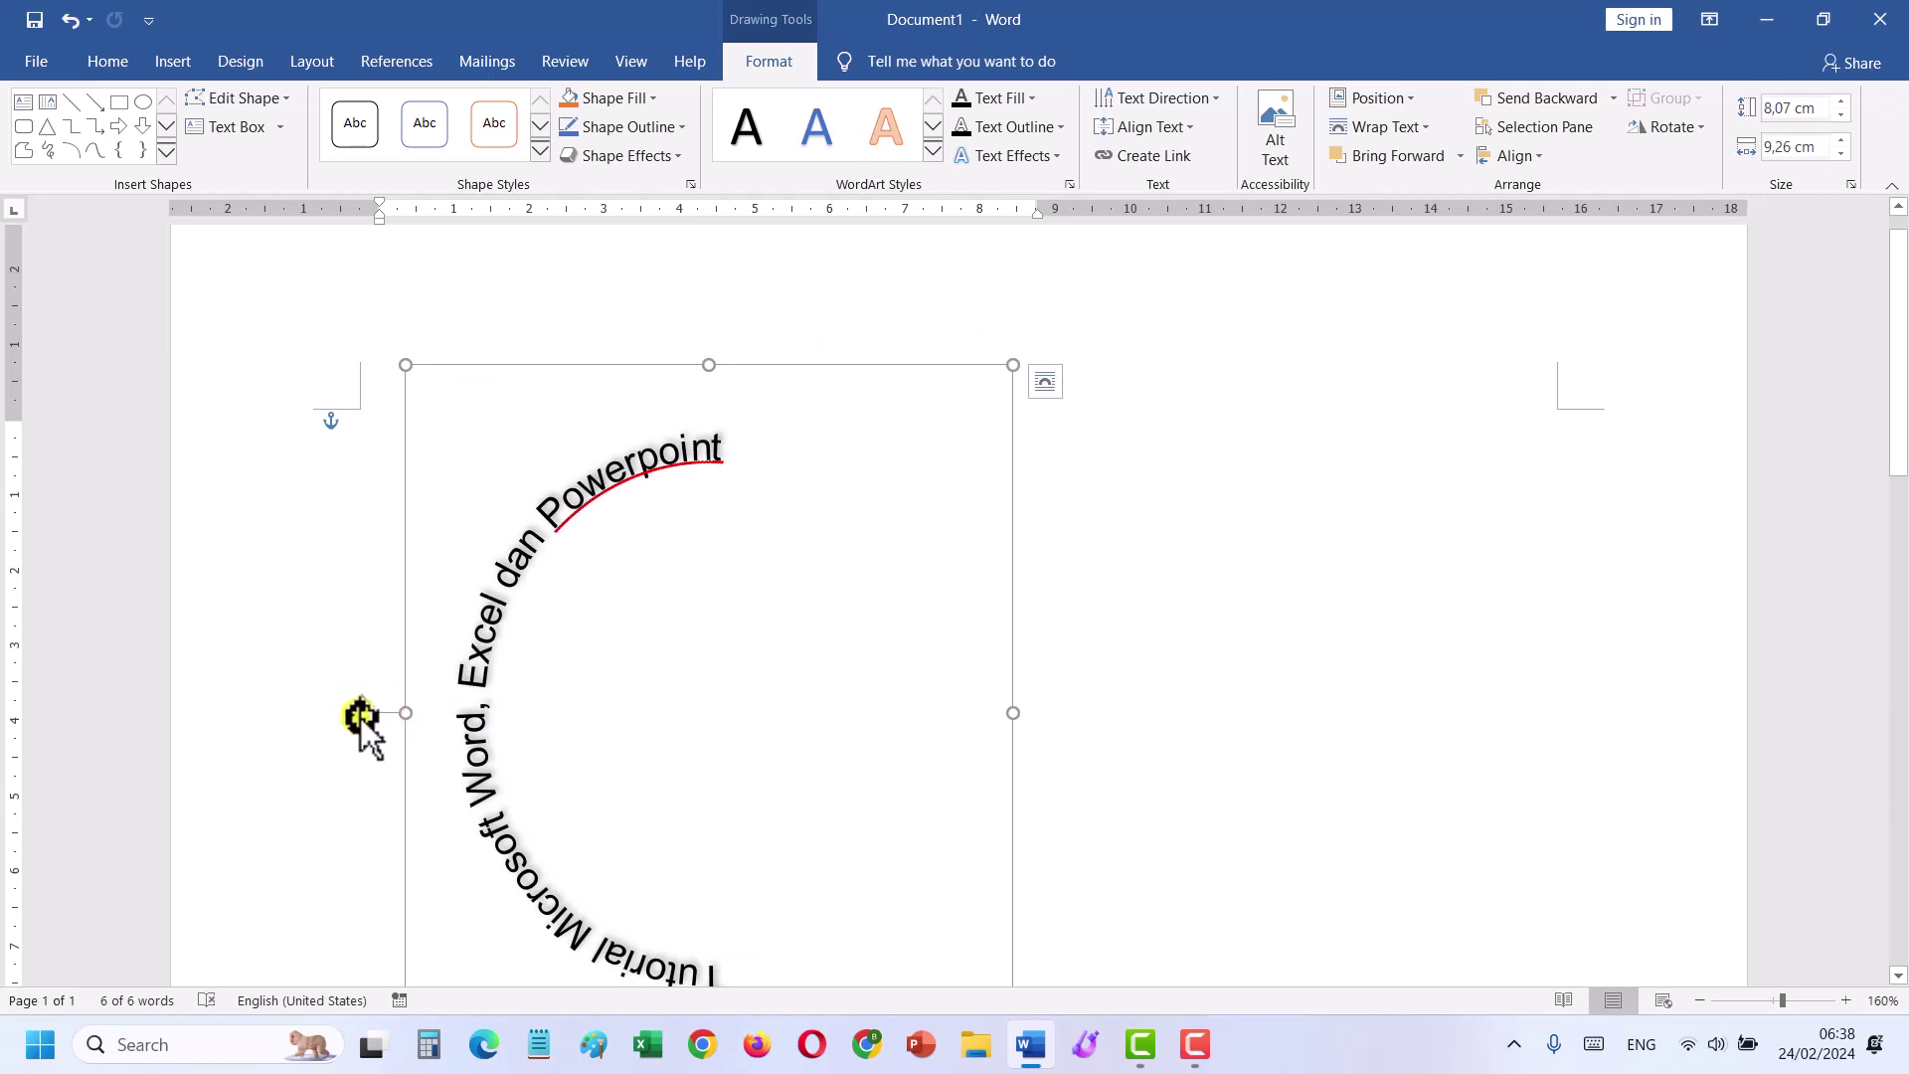
mouse_move(363, 718)
mouse_down()
mouse_move(994, 756)
mouse_move(995, 712)
mouse_up()
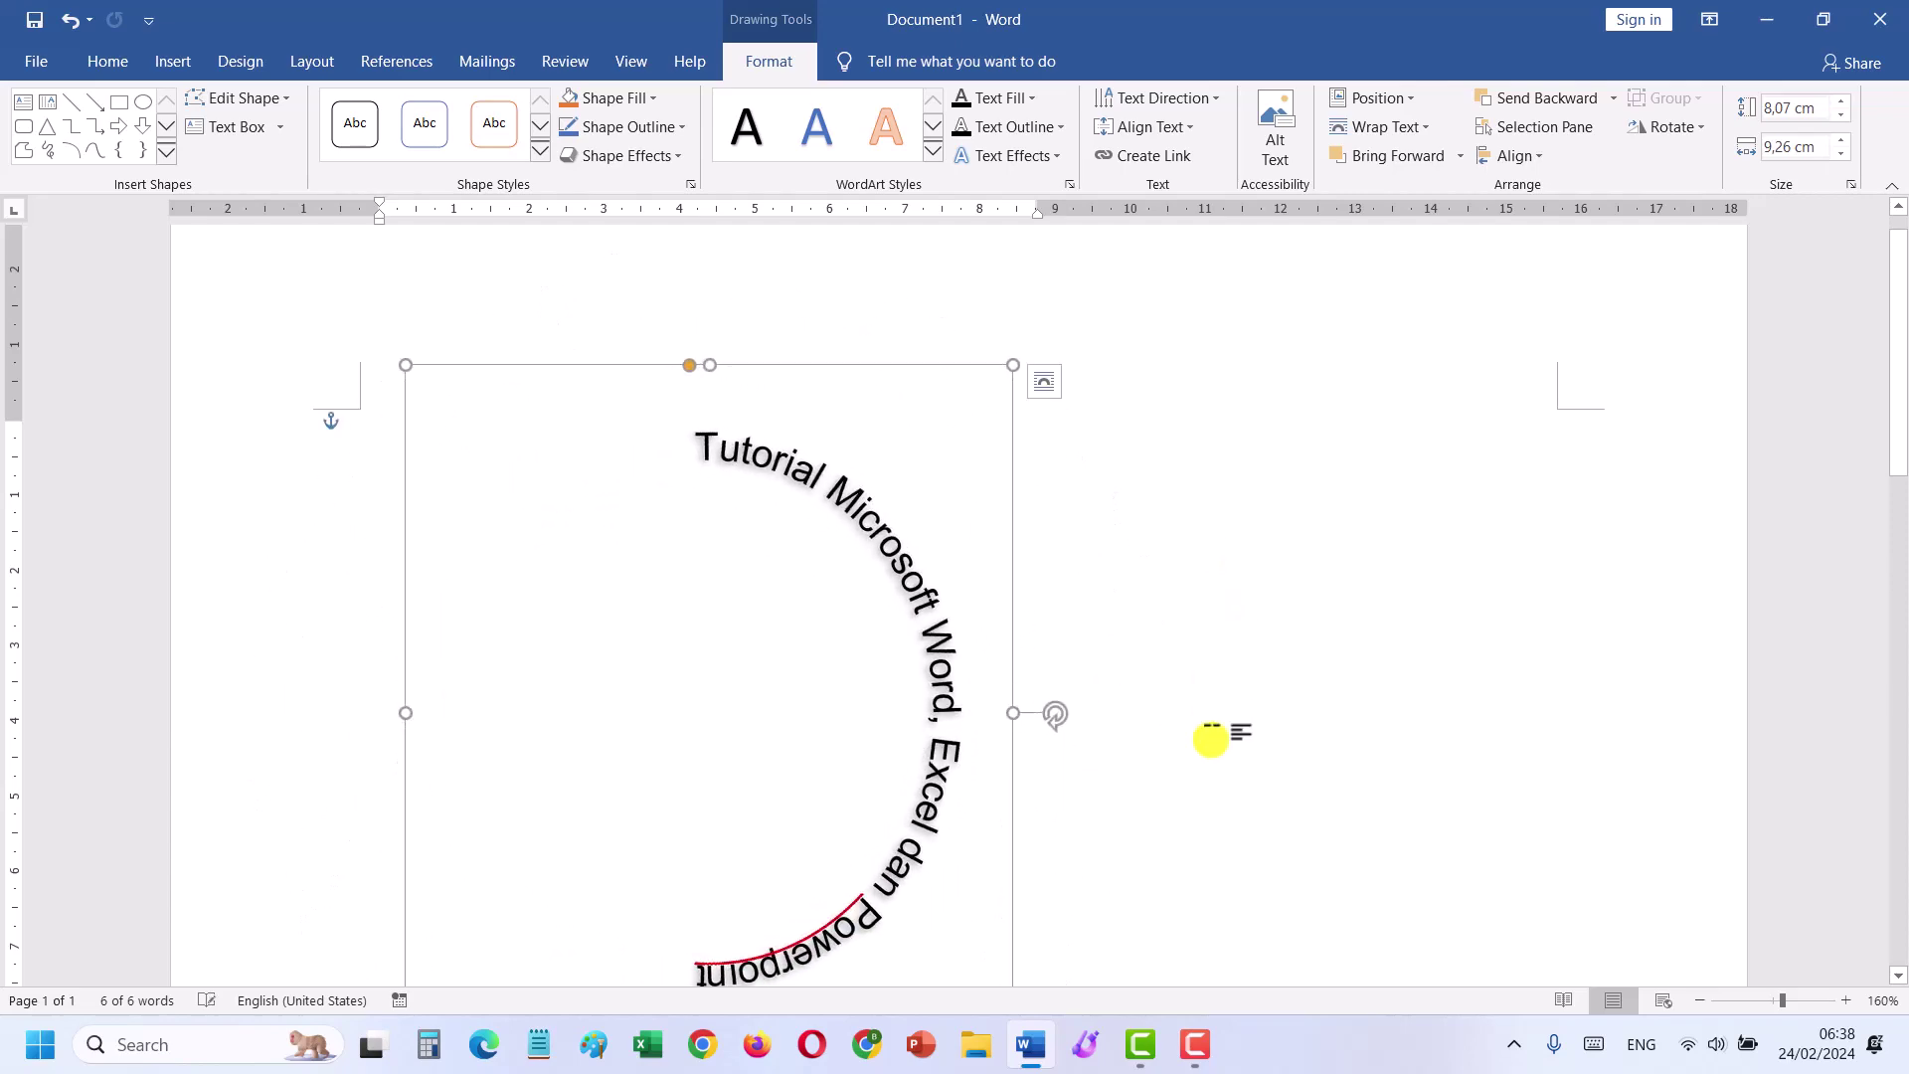
scroll(1211, 738, down, 3)
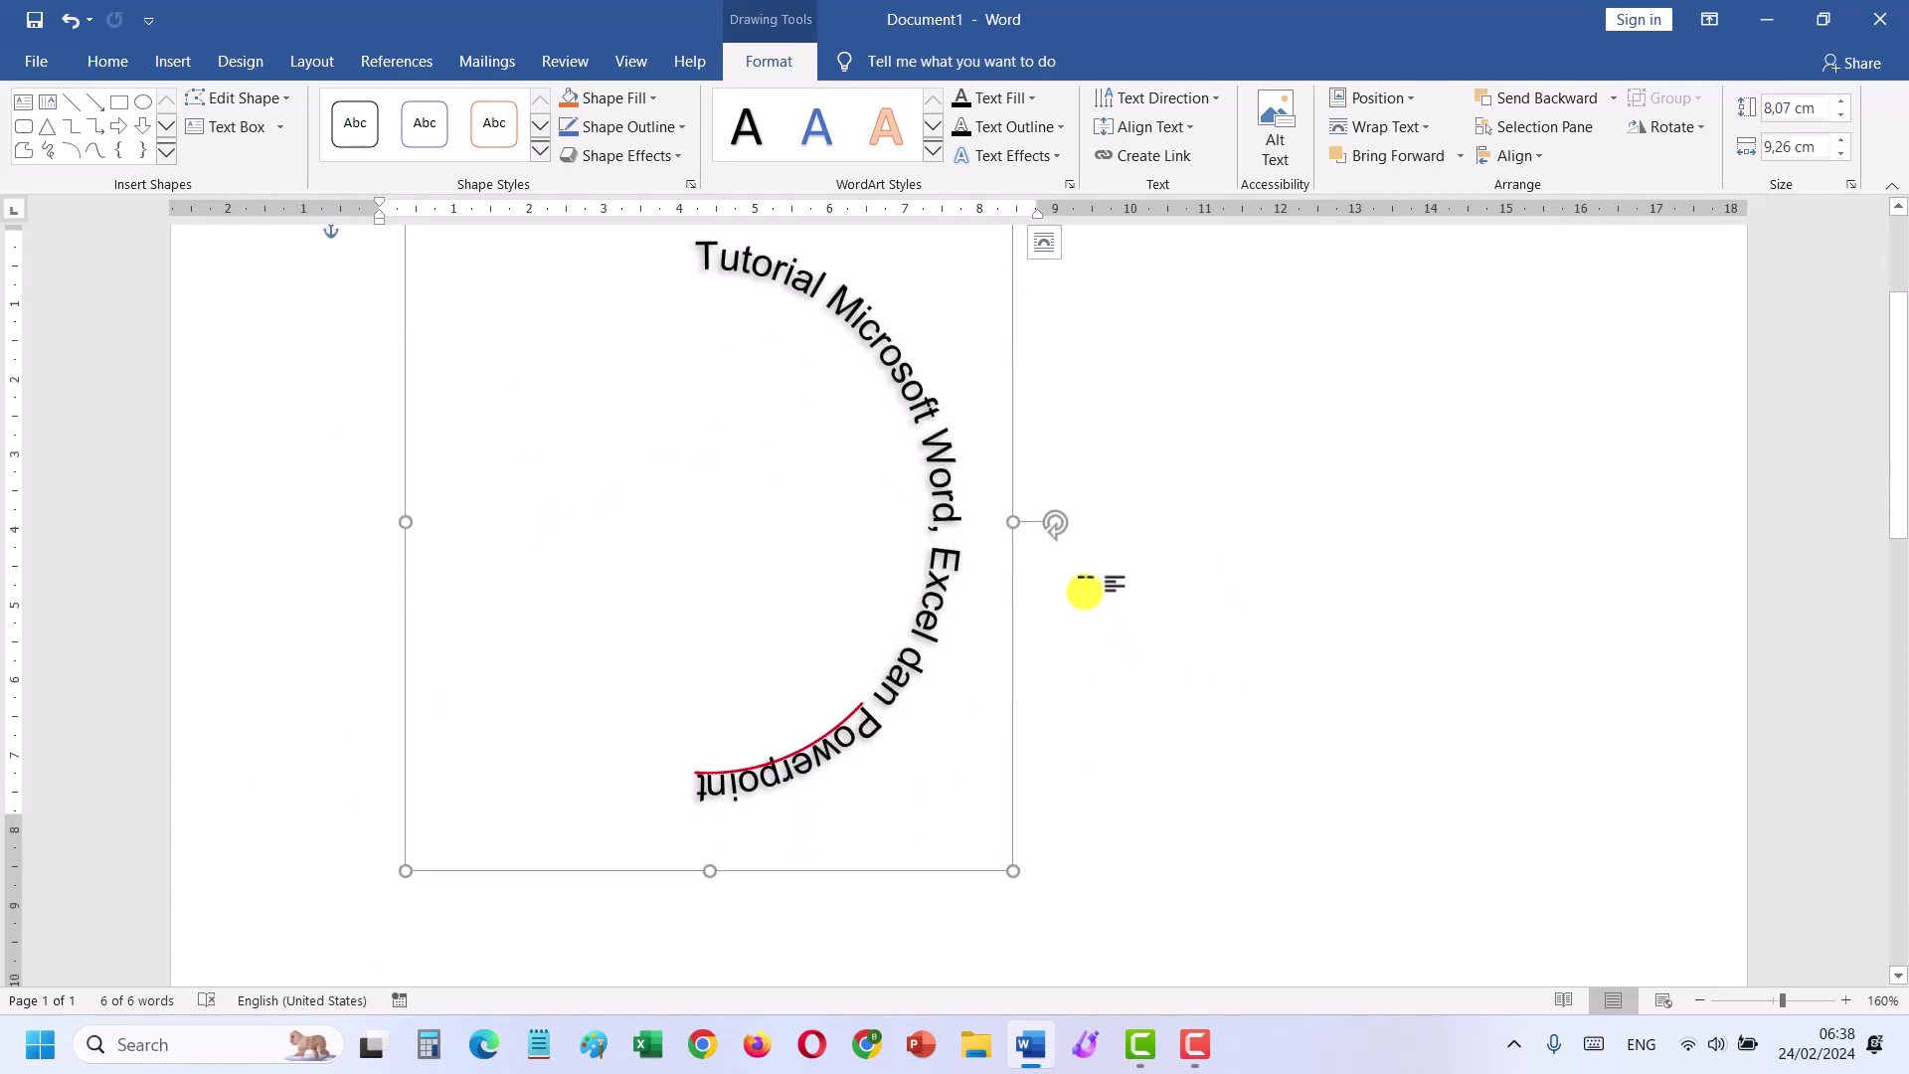
mouse_move(1055, 524)
mouse_down()
mouse_move(1021, 676)
mouse_move(708, 760)
mouse_up()
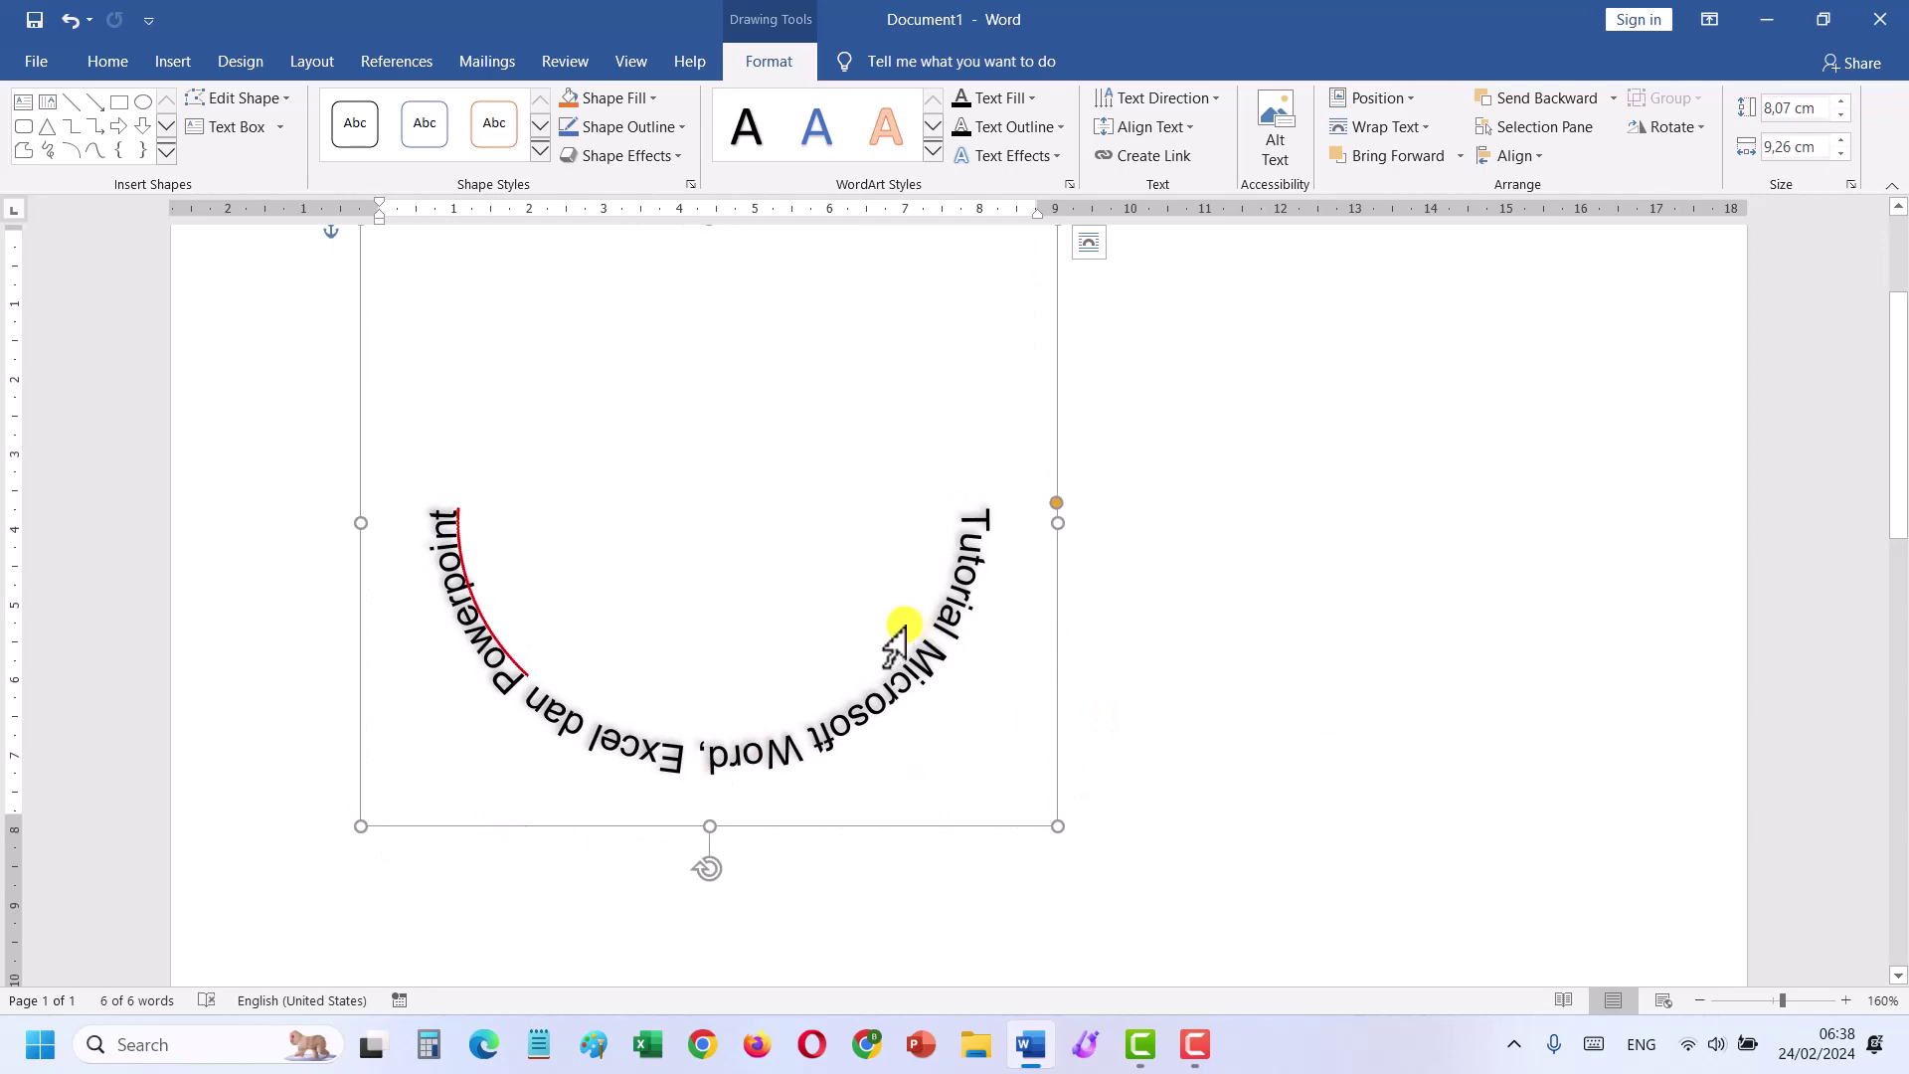
click(662, 821)
drag(661, 821, 754, 414)
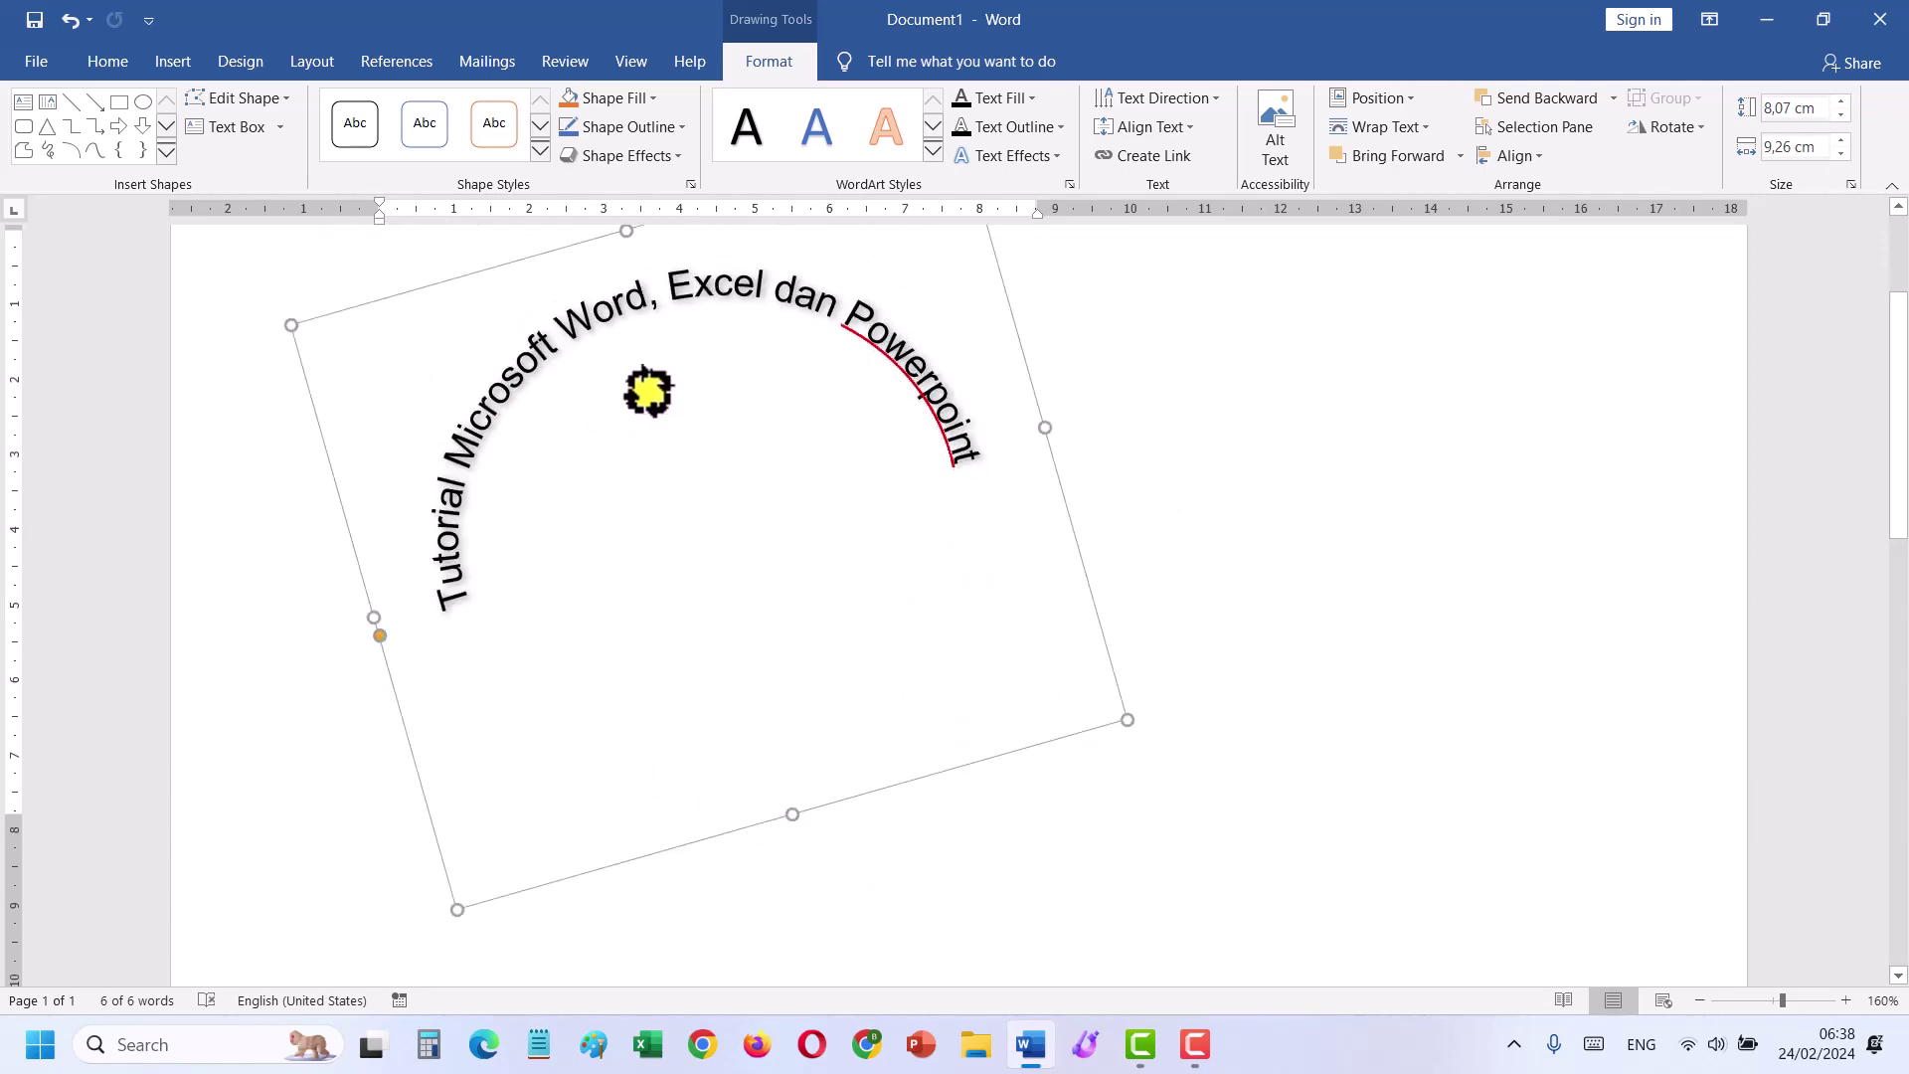
drag(754, 413, 705, 412)
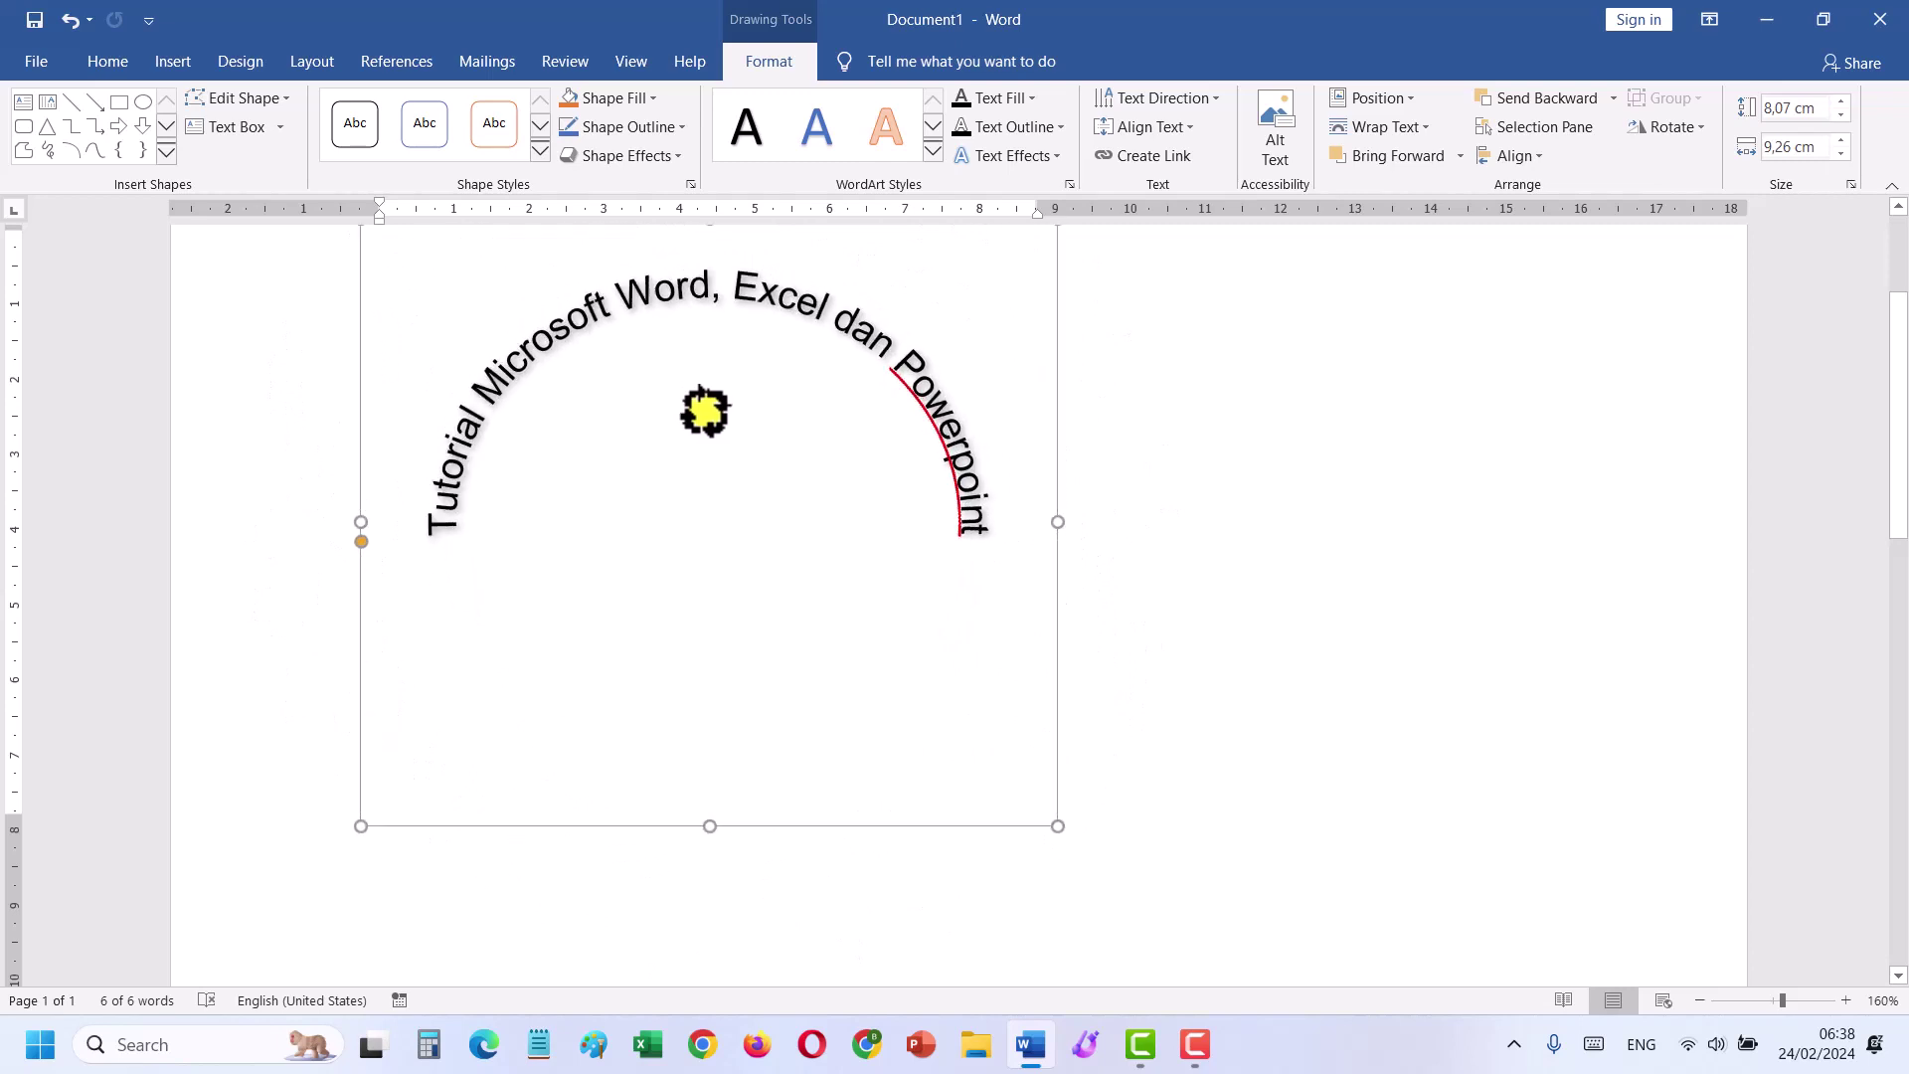
scroll(1135, 584, up, 2)
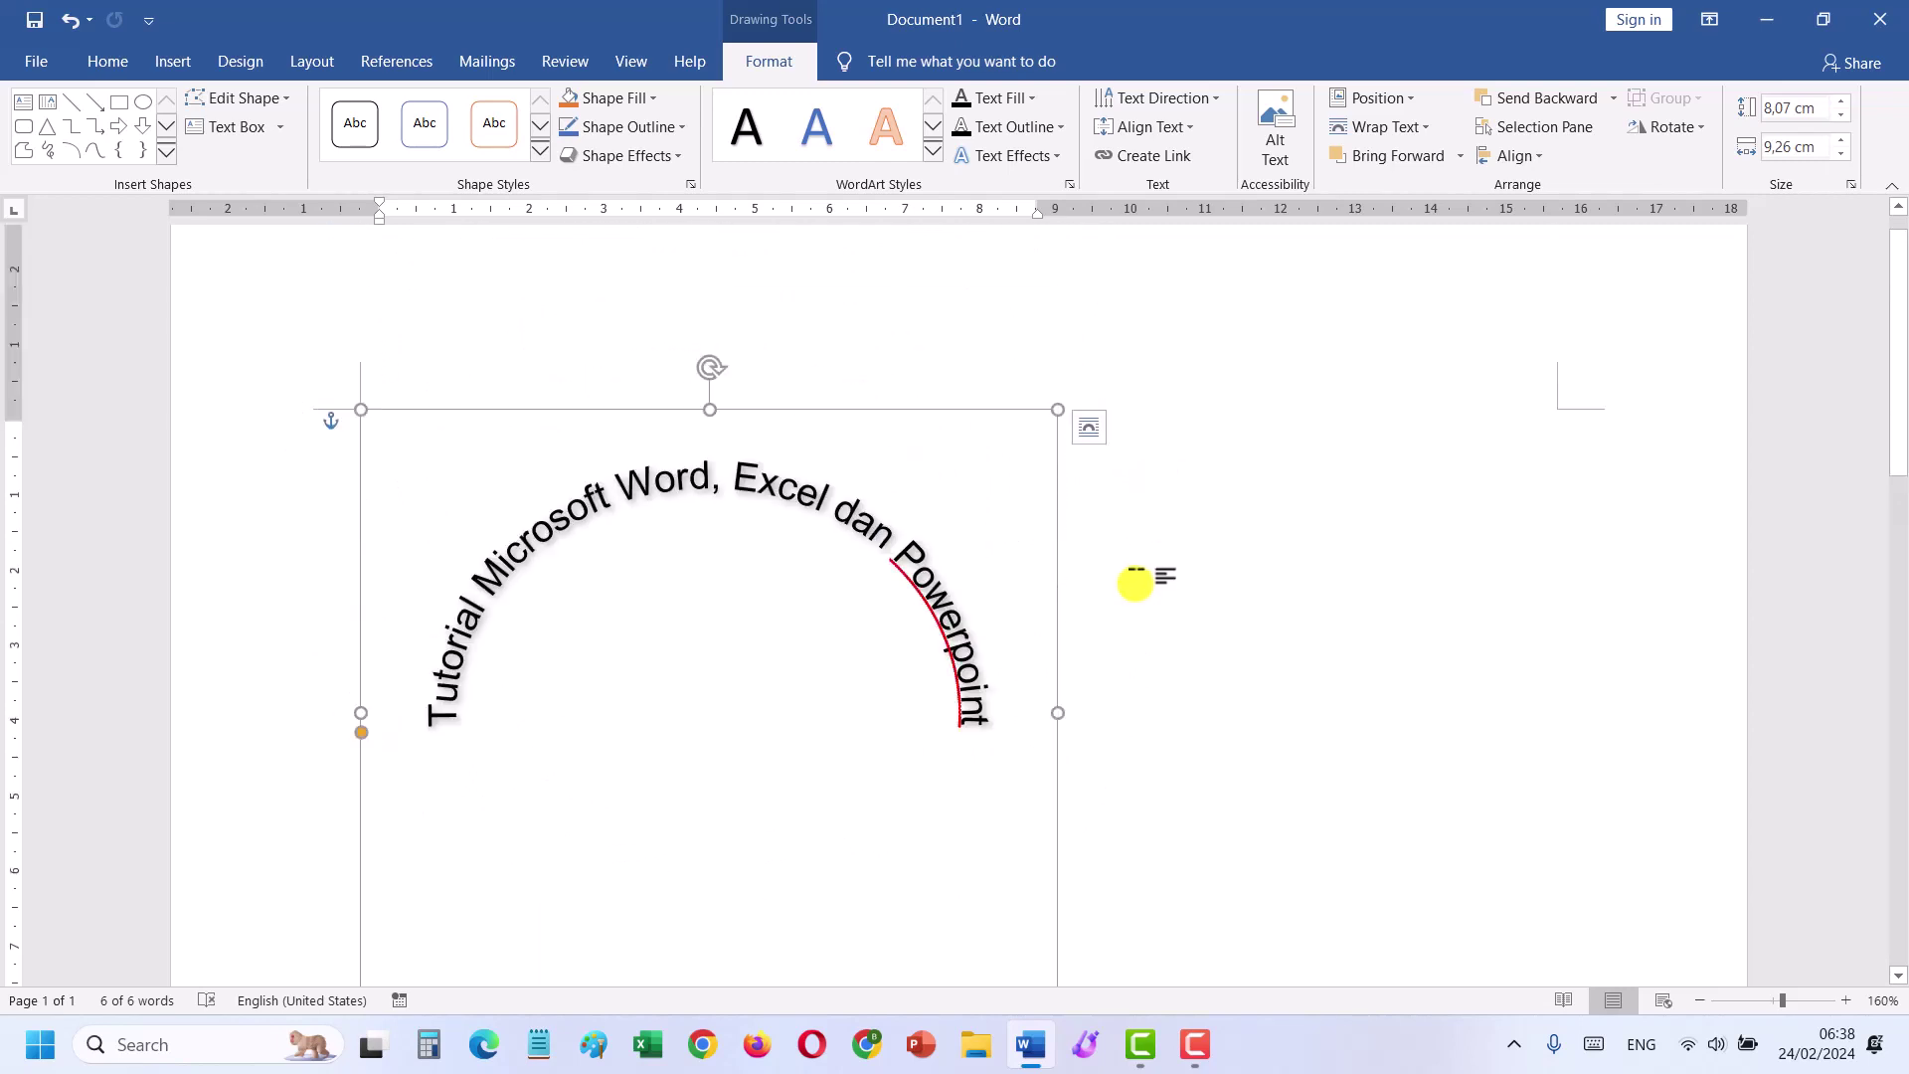